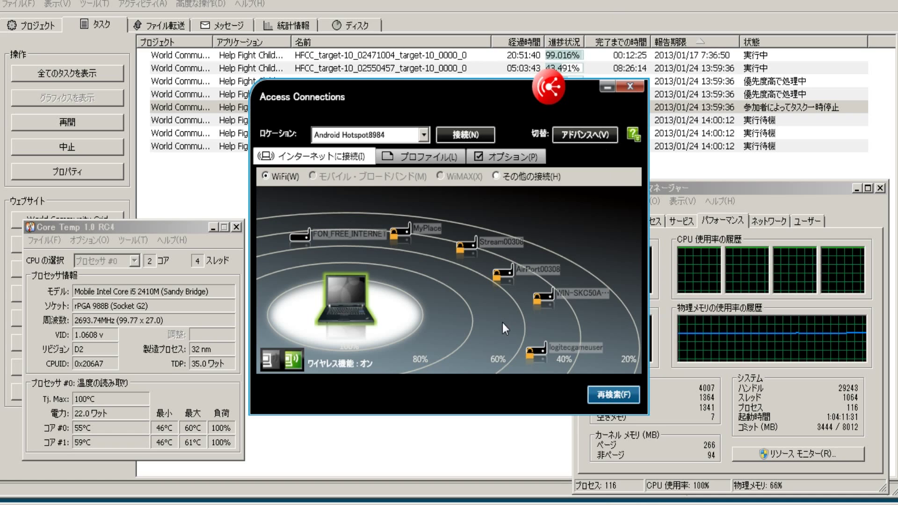
Close the Access Connections window, check the file transfers, and list all tasks instead of only the active ones
{"action": "left_click", "coordinate": [630, 84]}
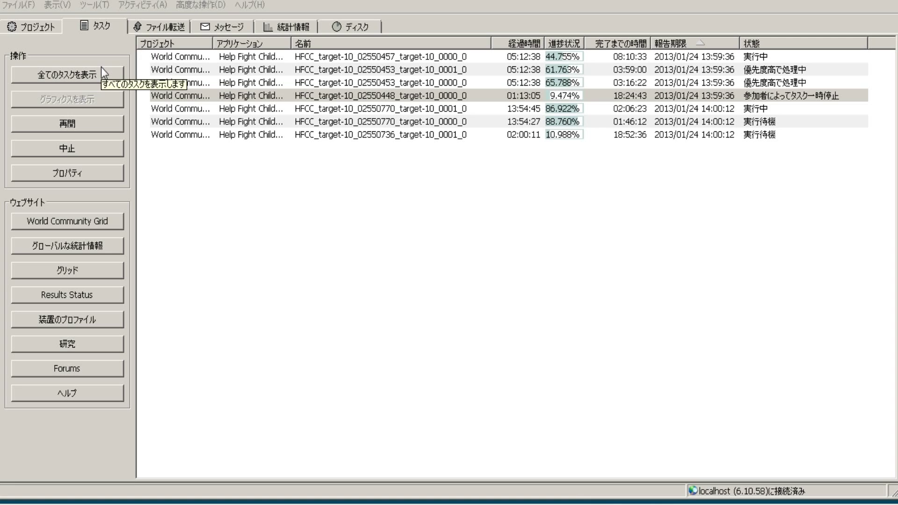
{"action": "left_click", "coordinate": [162, 28]}
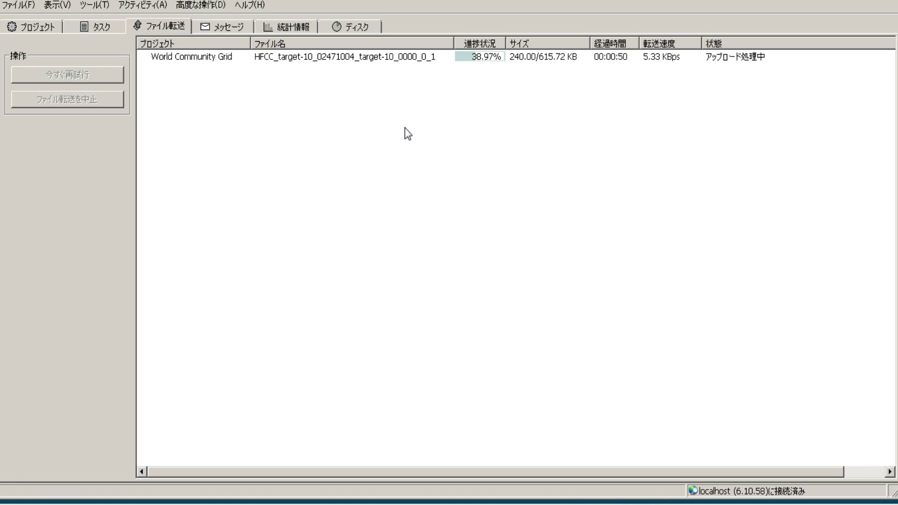
{"action": "left_click", "coordinate": [111, 26]}
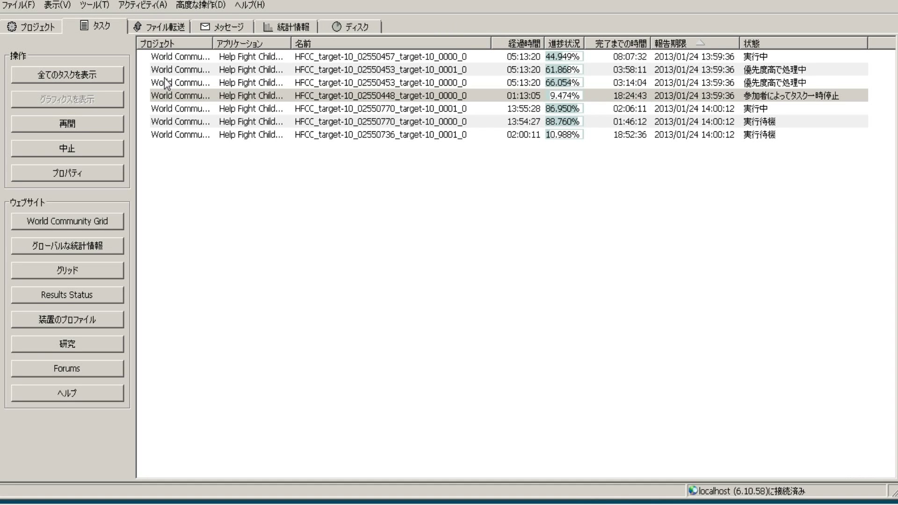
{"action": "left_click", "coordinate": [112, 73]}
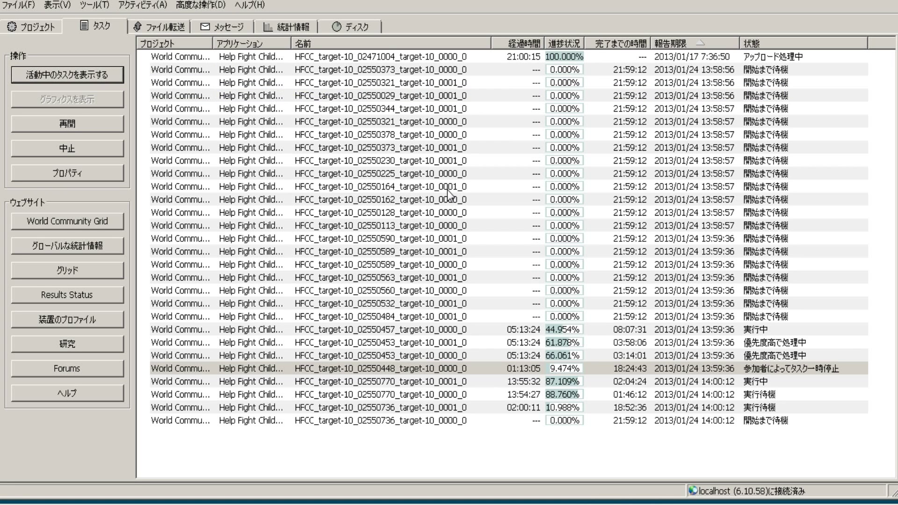
Check the file transfers and the World Community Grid project status, returning to the task list
{"action": "left_click", "coordinate": [182, 26]}
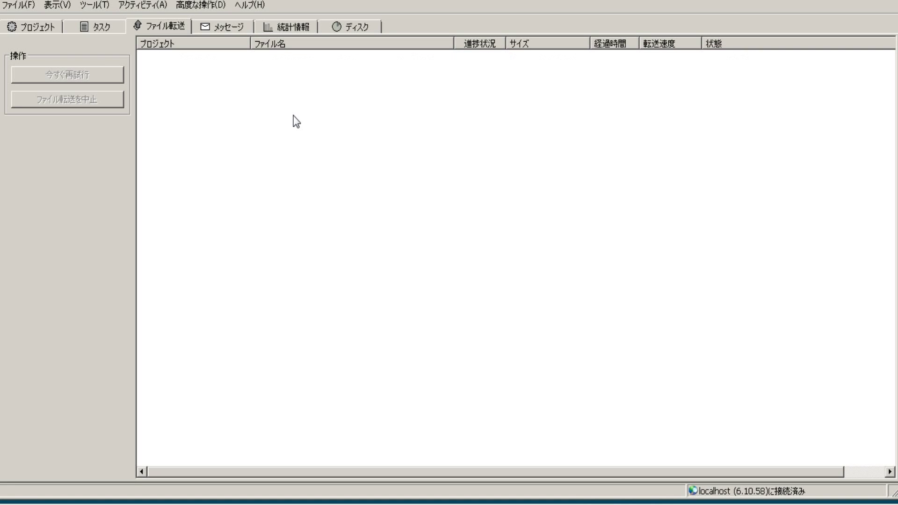
{"action": "left_click", "coordinate": [88, 30]}
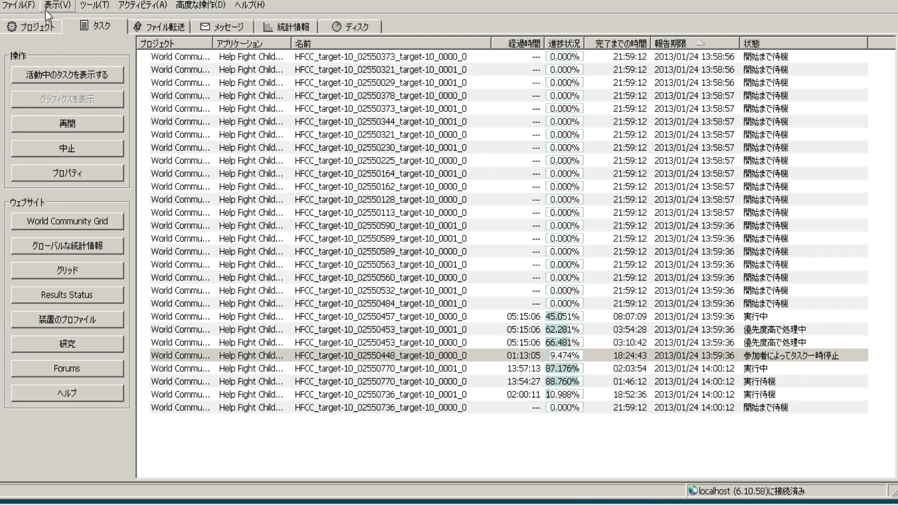
{"action": "left_click", "coordinate": [37, 25]}
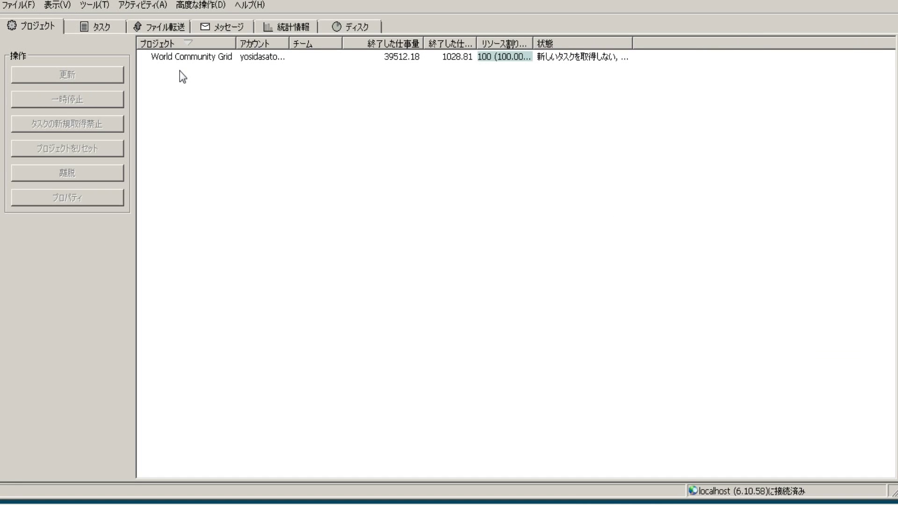
{"action": "left_click", "coordinate": [105, 28]}
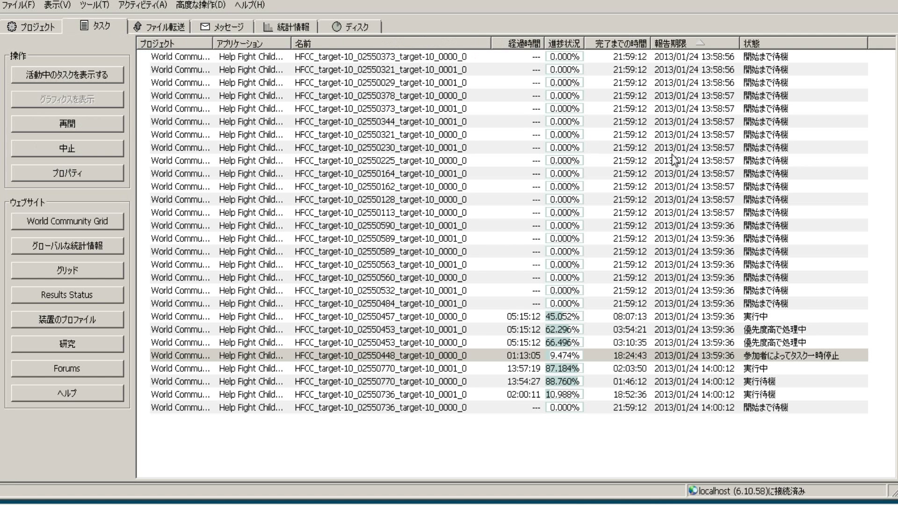
Sort the task list by status in ascending order
{"action": "left_click", "coordinate": [784, 46]}
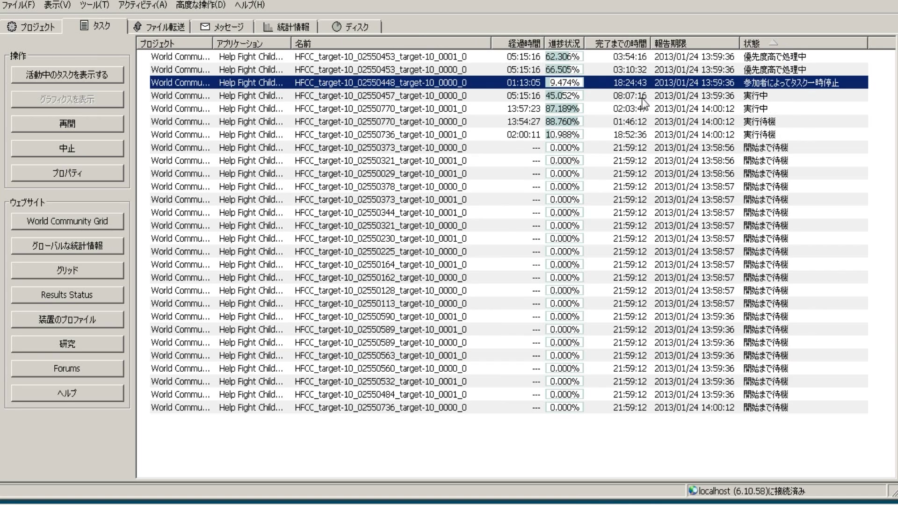
{"action": "left_click", "coordinate": [644, 125]}
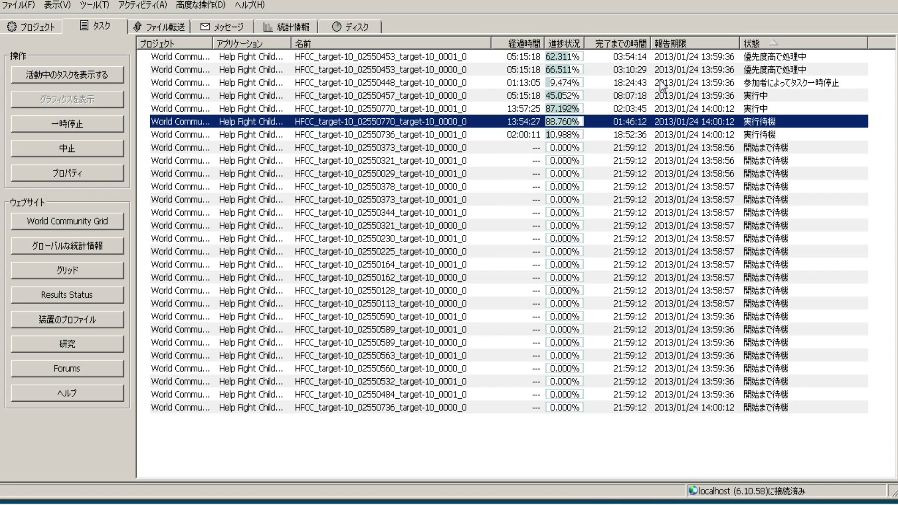
{"action": "left_click", "coordinate": [777, 43]}
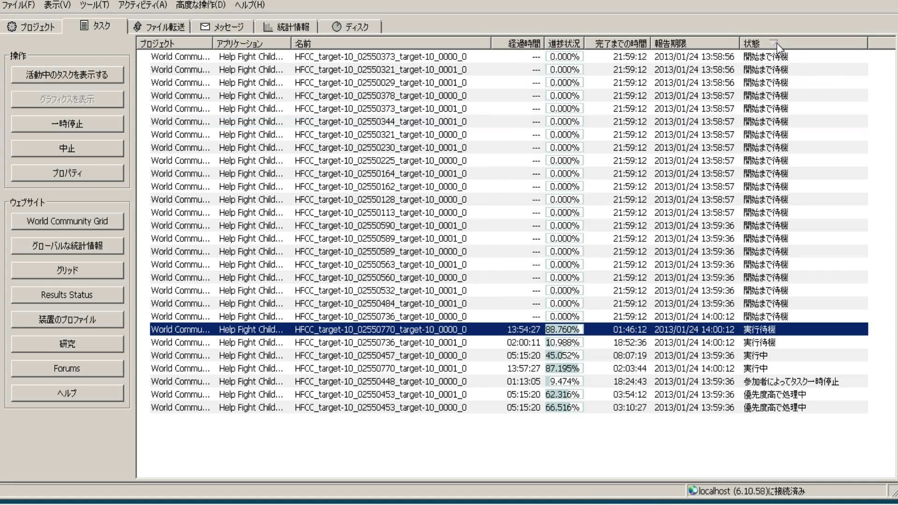
{"action": "left_click", "coordinate": [776, 43]}
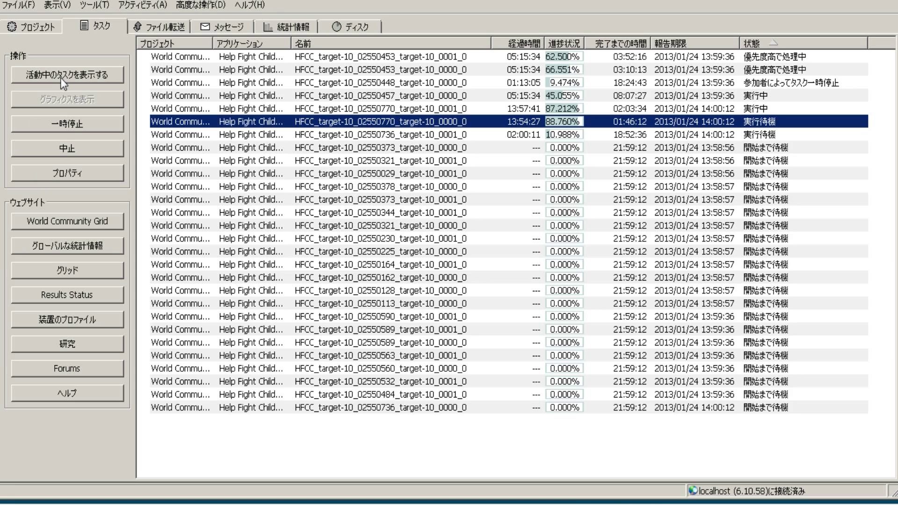
Resume the suspended task HFCC_target-10_02550448_target-10_0000_0 and check the CPU usage in Windows Task Manager
{"action": "left_click", "coordinate": [784, 84]}
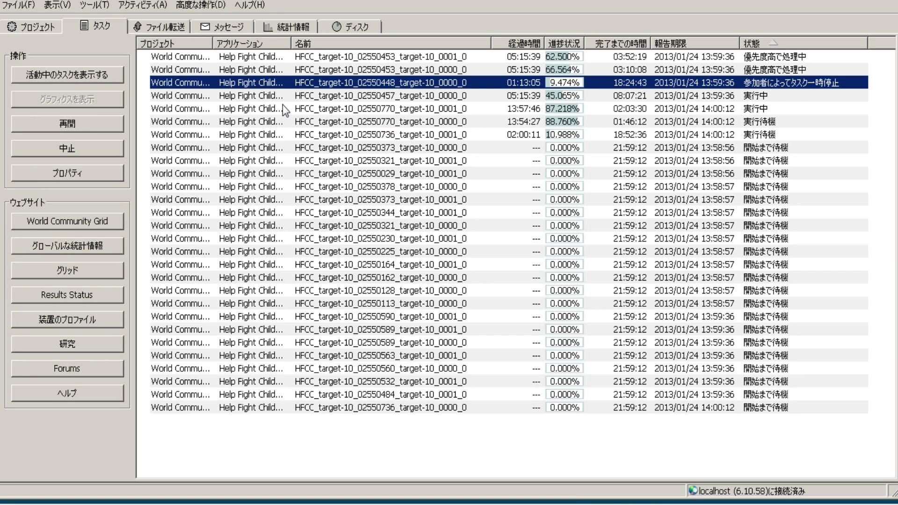
{"action": "left_click", "coordinate": [121, 122]}
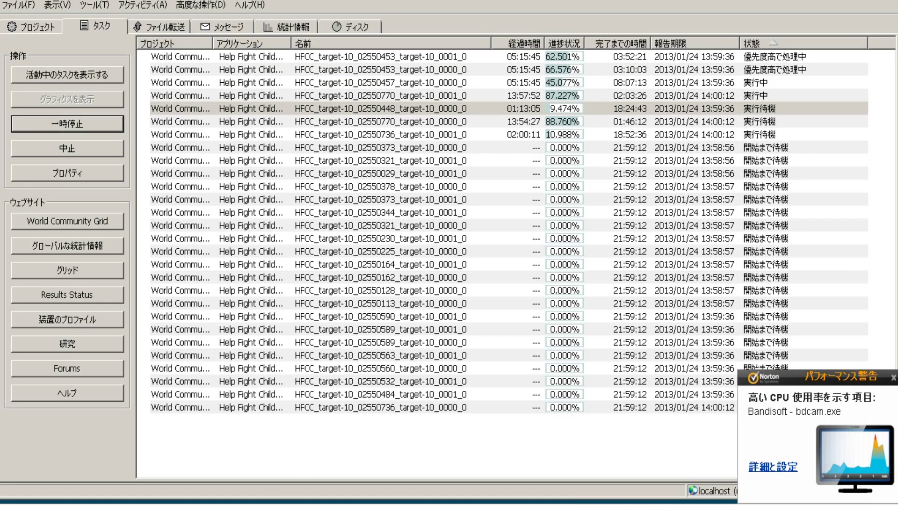
{"action": "key", "text": "ctrl+shift+Escape"}
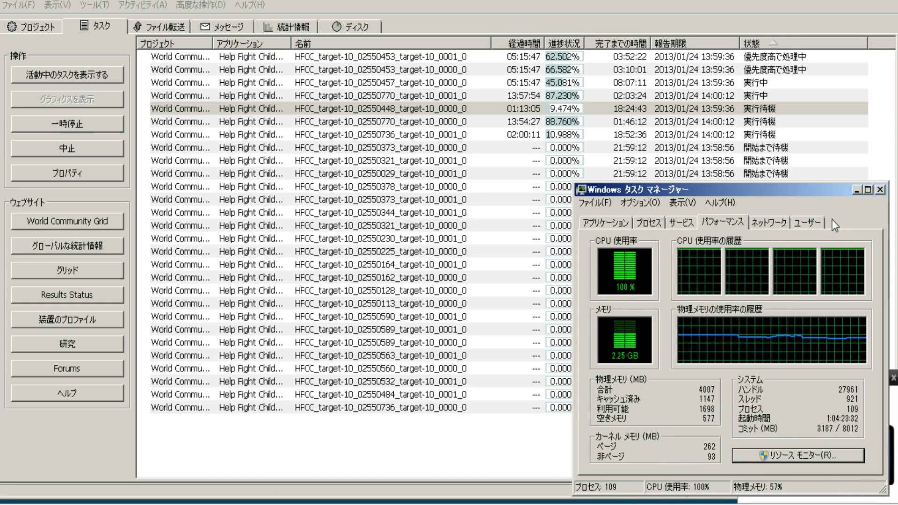
{"action": "left_click", "coordinate": [859, 190]}
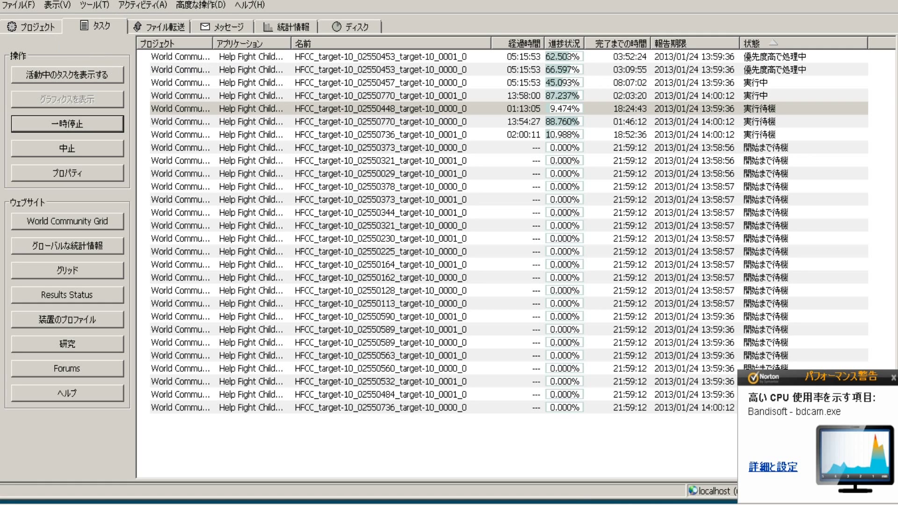
Pause all computation from the simple view and return to the advanced view
{"action": "left_click", "coordinate": [60, 5]}
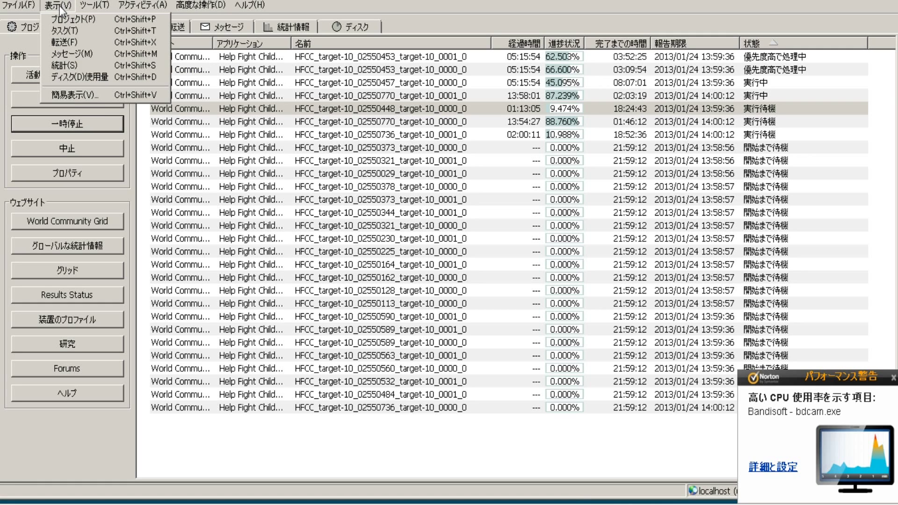
{"action": "left_click", "coordinate": [76, 99]}
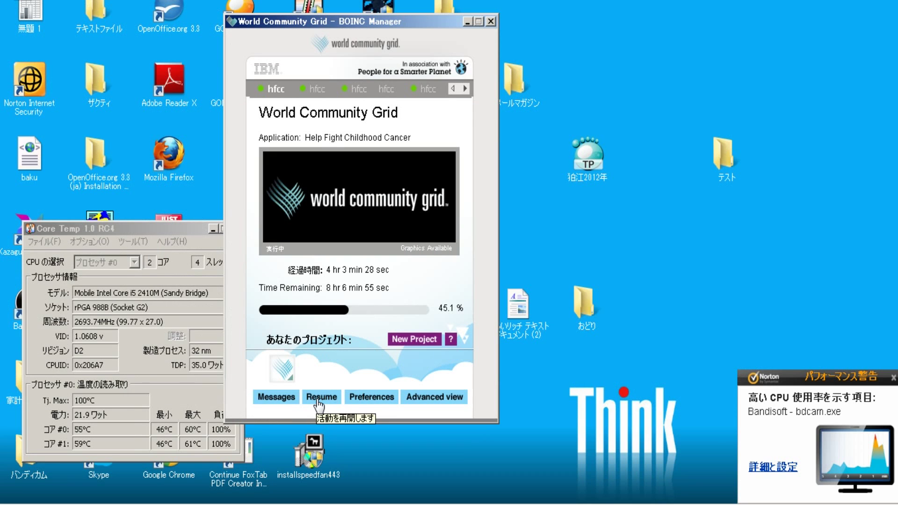
{"action": "left_click", "coordinate": [434, 398]}
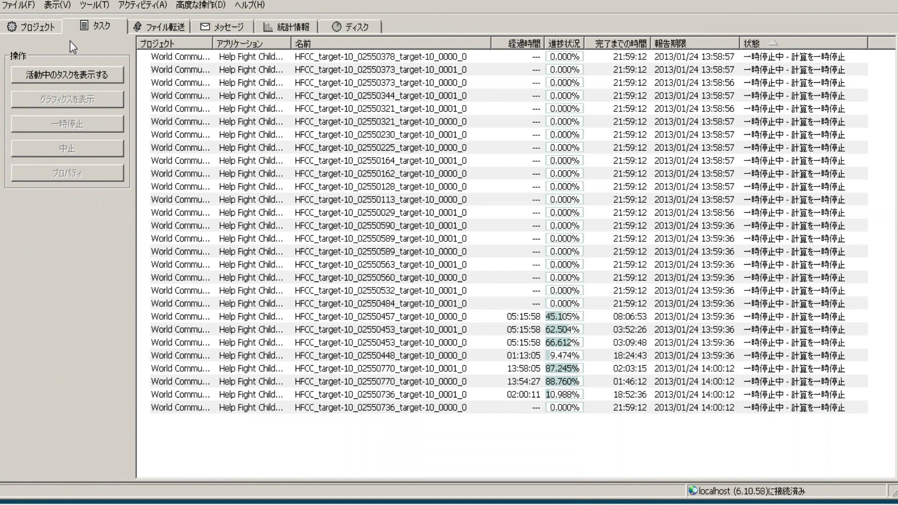
Allow new tasks for the World Community Grid project
{"action": "left_click", "coordinate": [39, 27]}
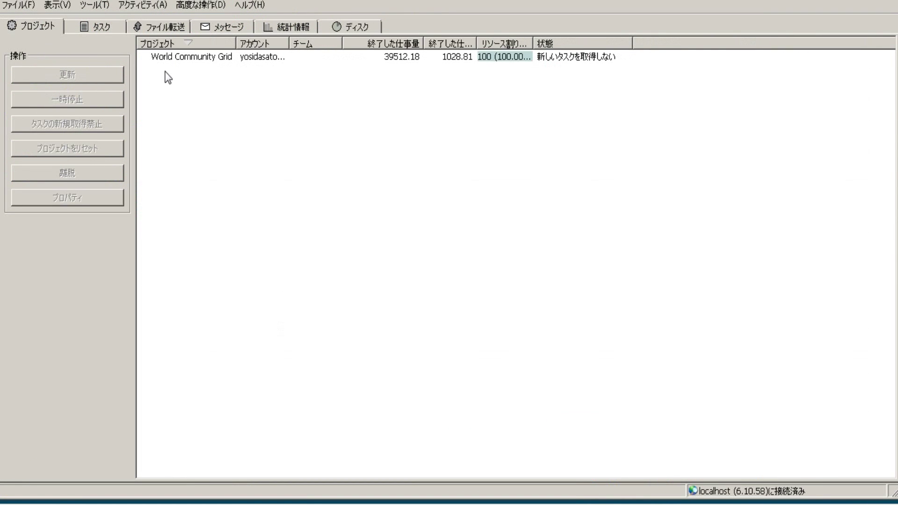
{"action": "left_click", "coordinate": [191, 60]}
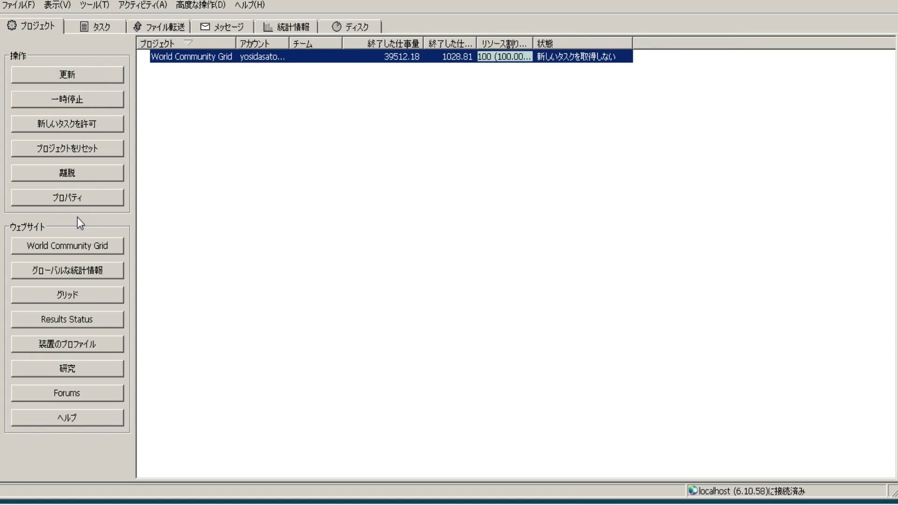
{"action": "left_click", "coordinate": [76, 127]}
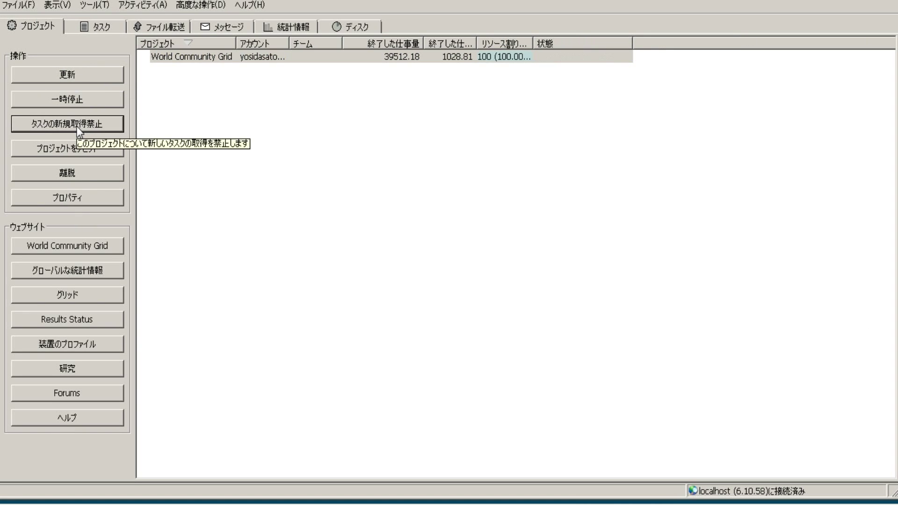
Check the task and transfer lists, and update the World Community Grid project to contact its server
{"action": "left_click", "coordinate": [111, 28]}
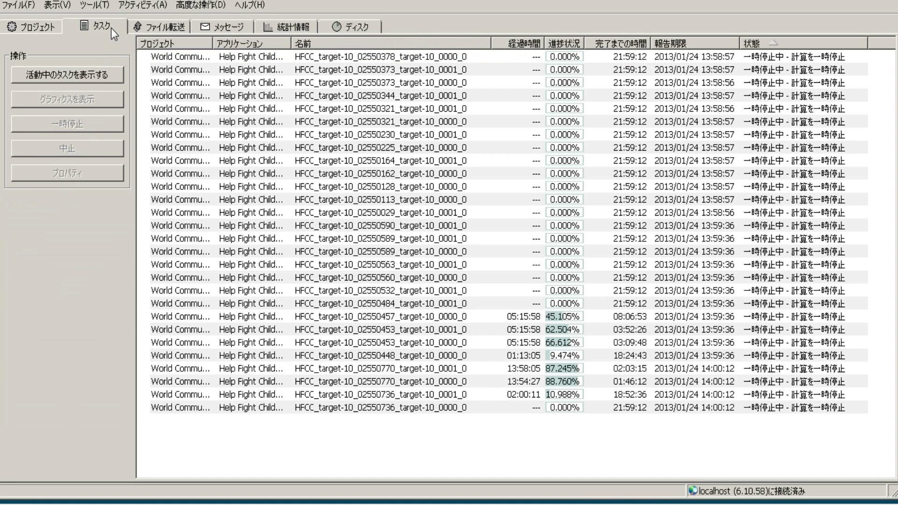
{"action": "left_click", "coordinate": [141, 30]}
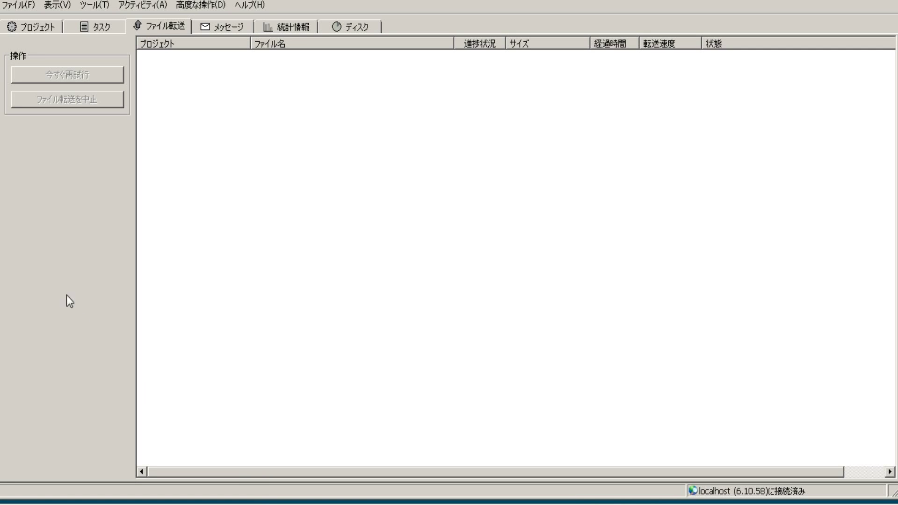
{"action": "left_click", "coordinate": [45, 28]}
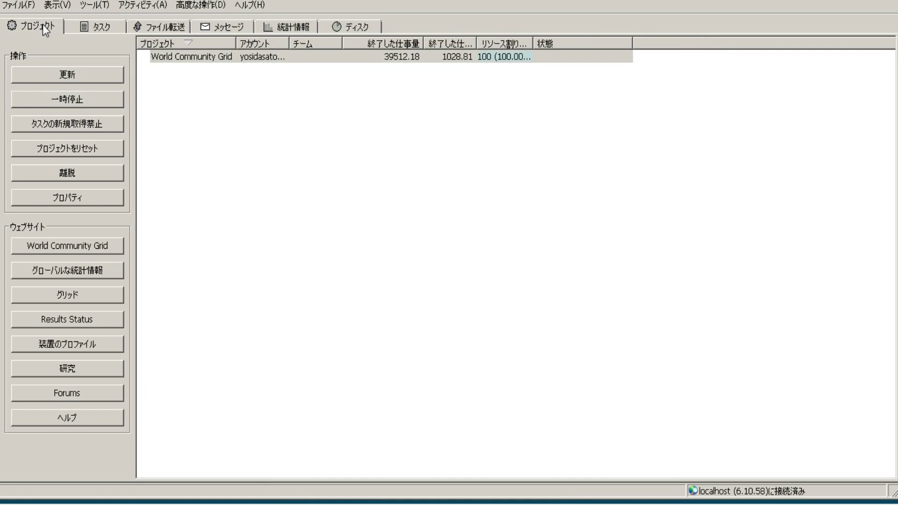
{"action": "left_click", "coordinate": [211, 60]}
{"action": "left_click", "coordinate": [103, 70]}
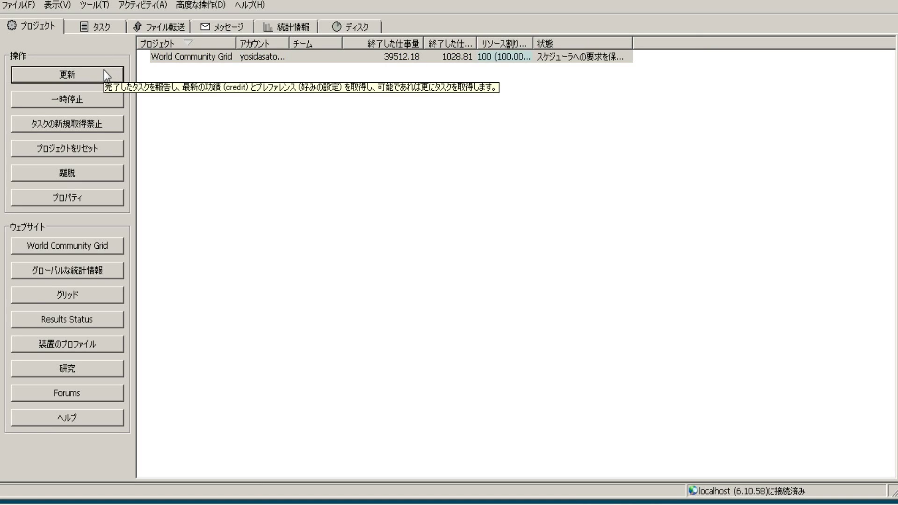
Examine the project status, file transfers and task list for newly fetched tasks
{"action": "left_click", "coordinate": [105, 31]}
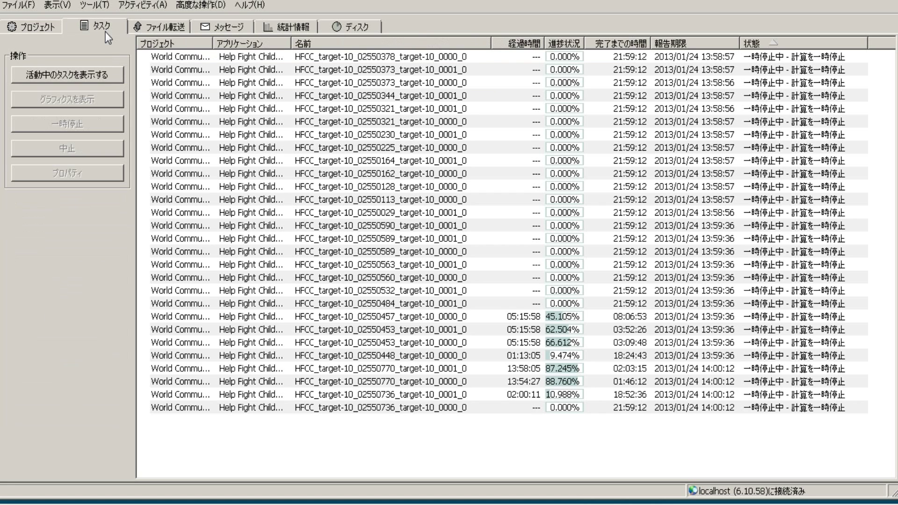
{"action": "left_click", "coordinate": [151, 29]}
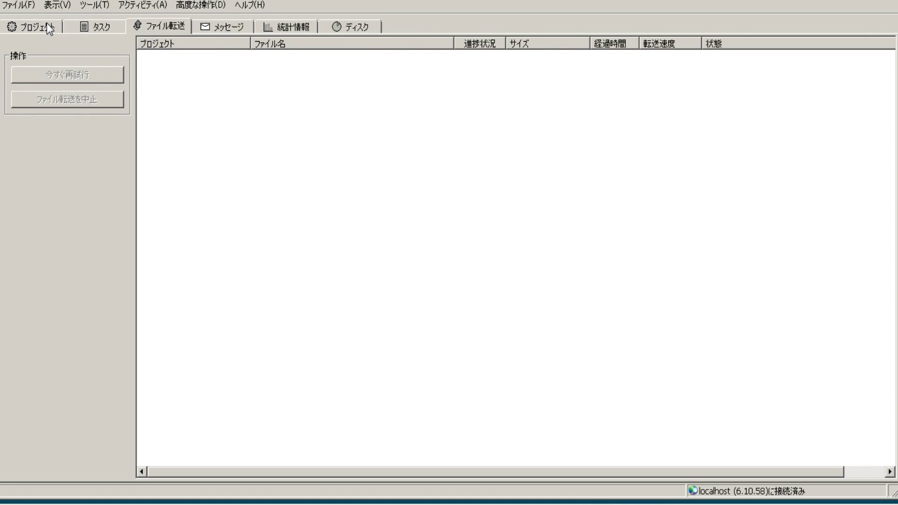
{"action": "left_click", "coordinate": [49, 29]}
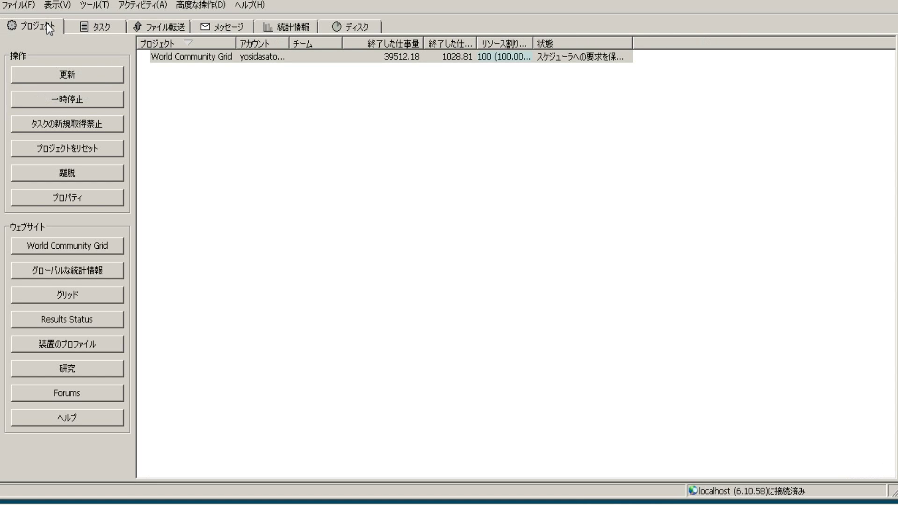
{"action": "left_click", "coordinate": [164, 28]}
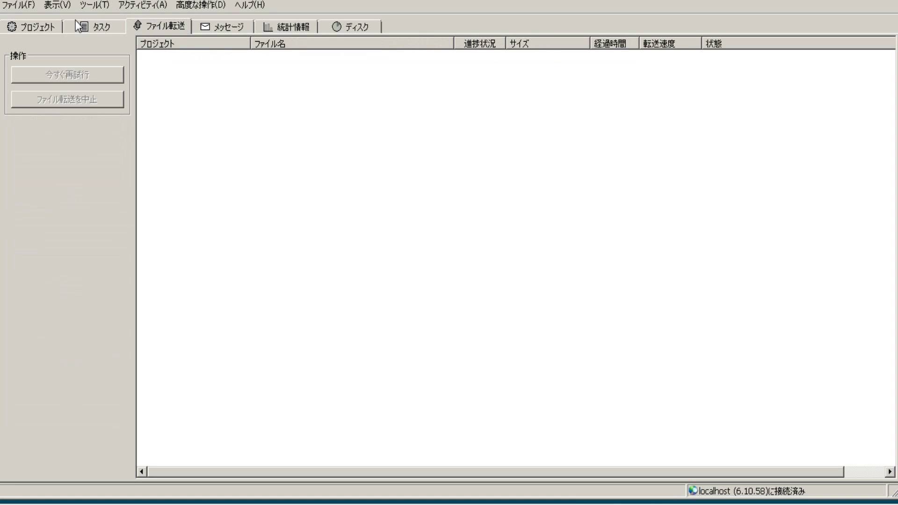
{"action": "left_click", "coordinate": [55, 24]}
{"action": "left_click", "coordinate": [237, 62]}
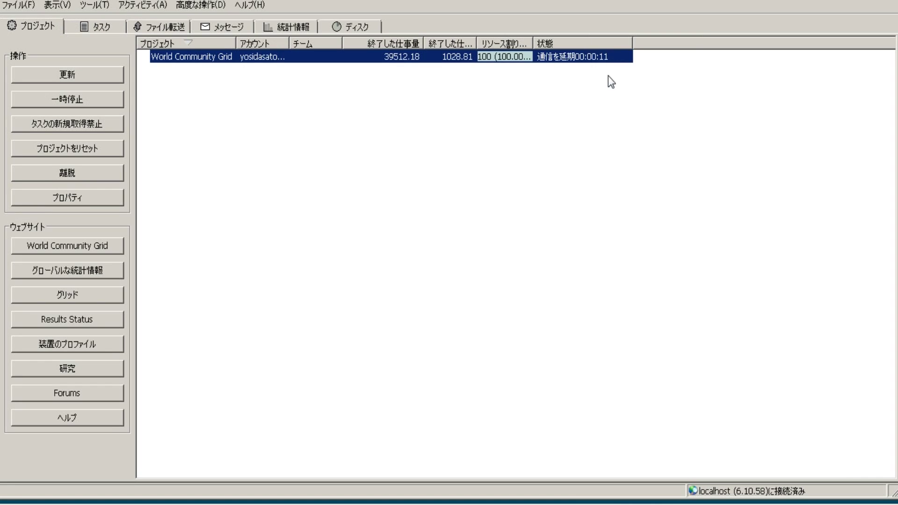
{"action": "left_click", "coordinate": [167, 24]}
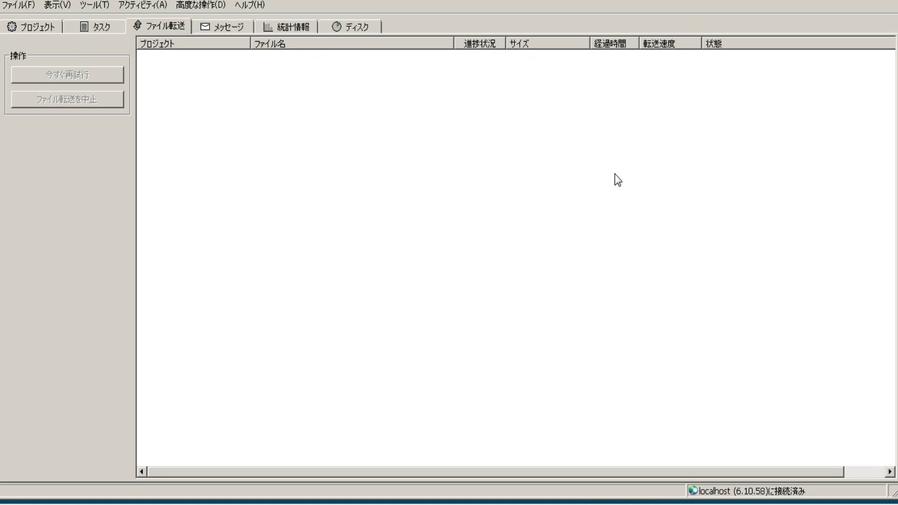
{"action": "left_click", "coordinate": [105, 29]}
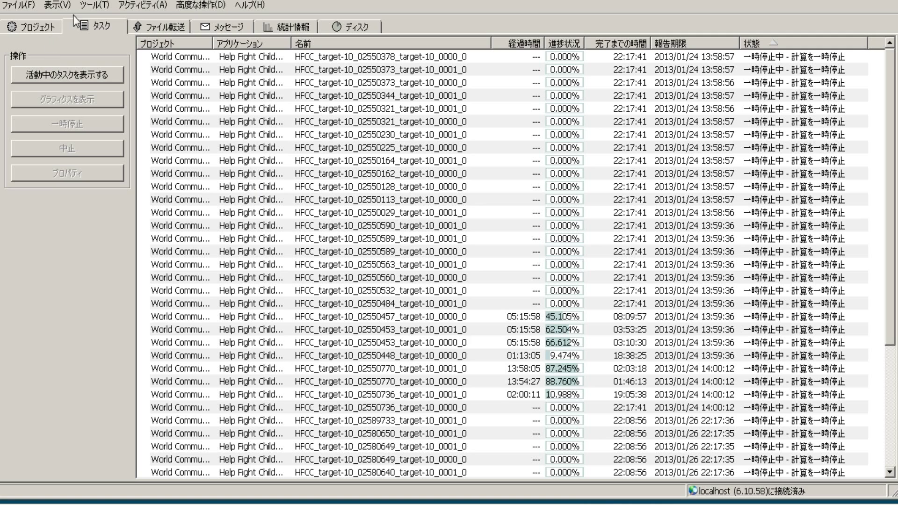
Switch to the simple view and resume all computation
{"action": "left_click", "coordinate": [61, 6]}
{"action": "left_click", "coordinate": [71, 98]}
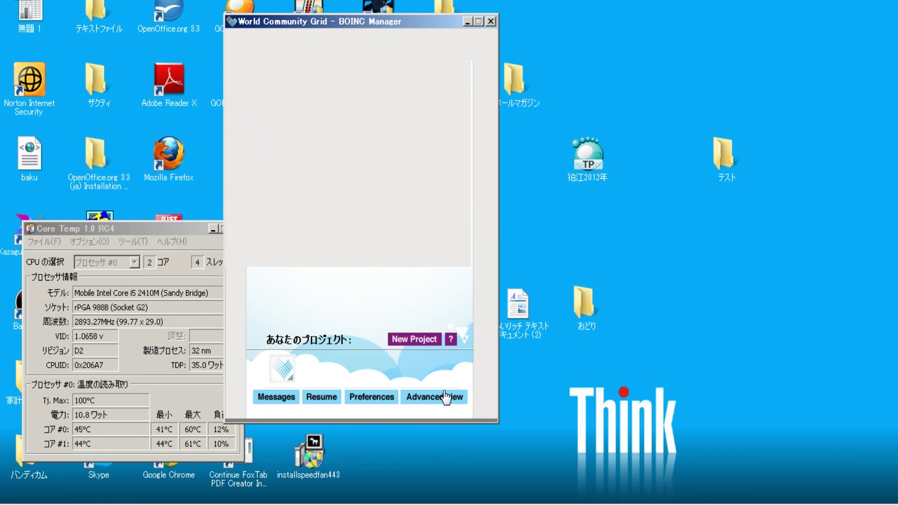
{"action": "left_click", "coordinate": [328, 400]}
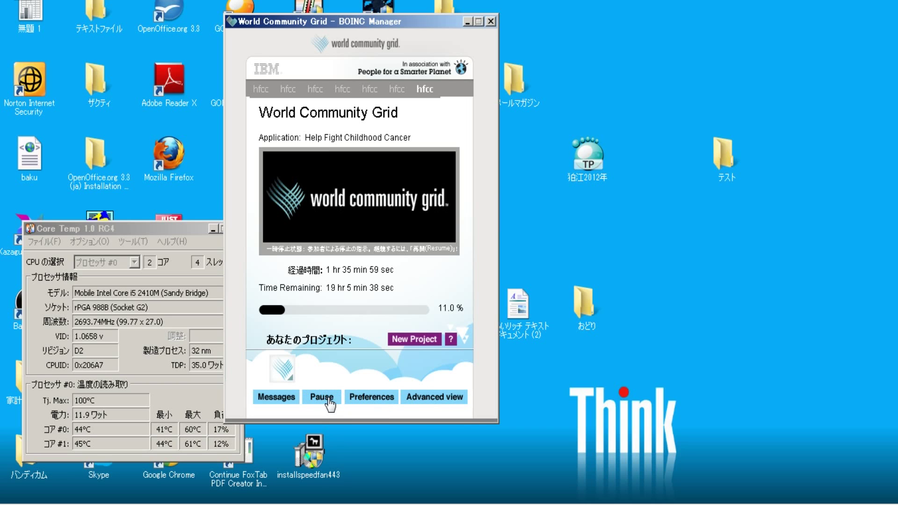
Bring up Windows Task Manager over the advanced task list, and return BOINC Manager to the simple view to resume computation
{"action": "left_click", "coordinate": [455, 404]}
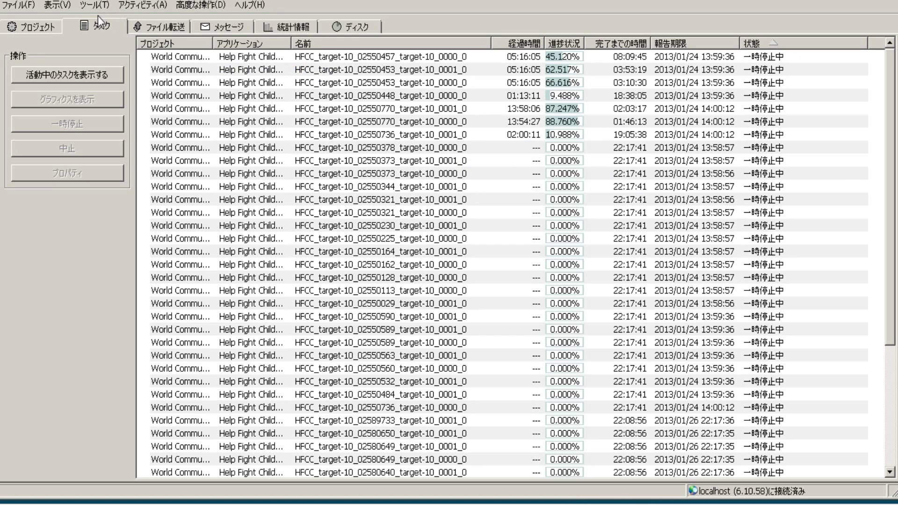
{"action": "left_click", "coordinate": [59, 6]}
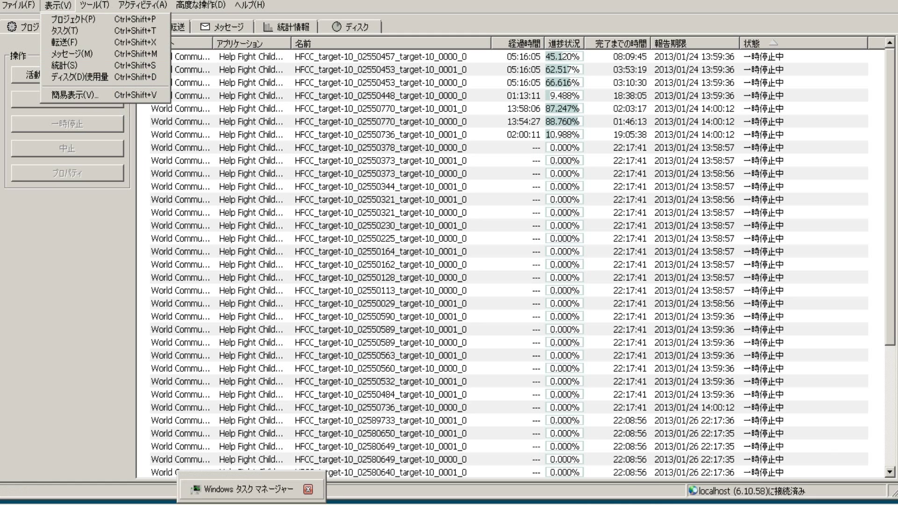
{"action": "left_click", "coordinate": [299, 487]}
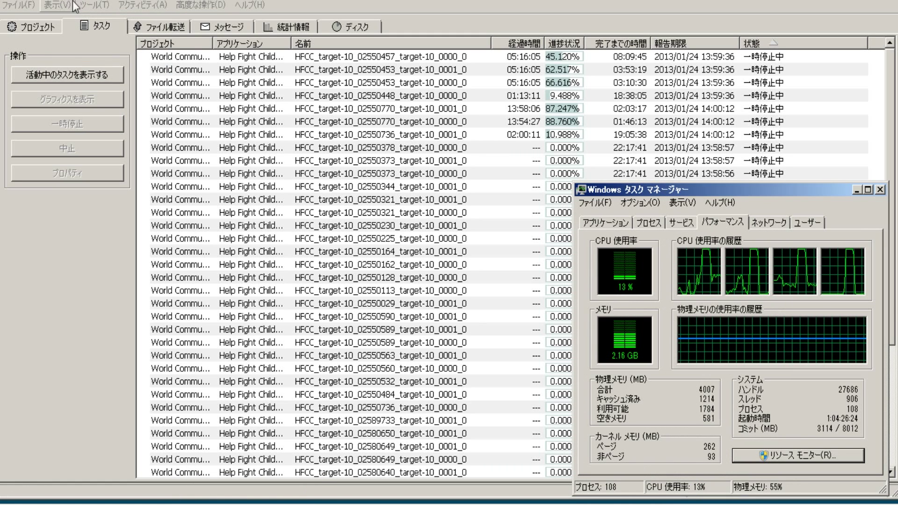
{"action": "left_click", "coordinate": [58, 5]}
{"action": "left_click", "coordinate": [63, 93]}
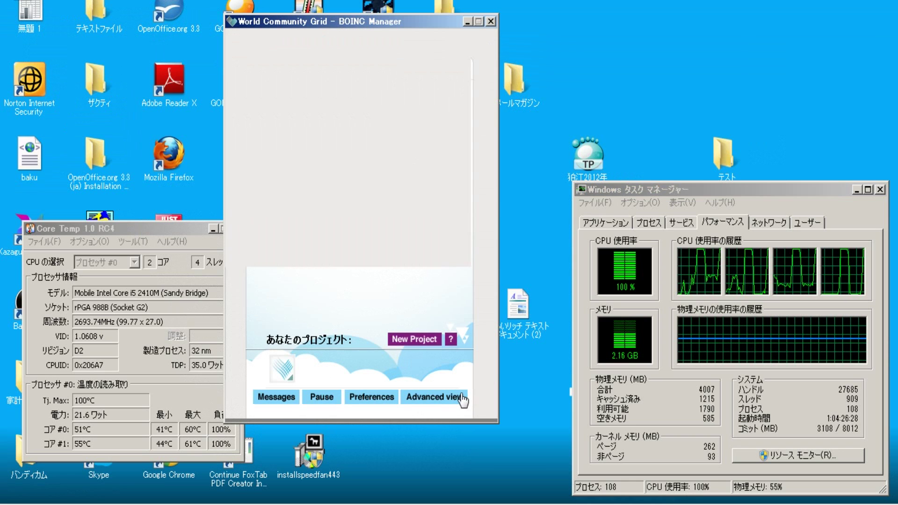
Switch back to the advanced view, select the HFCC_target-10_02550736_target-10_0001_0 task, and minimize Windows Task Manager
{"action": "left_click", "coordinate": [462, 400]}
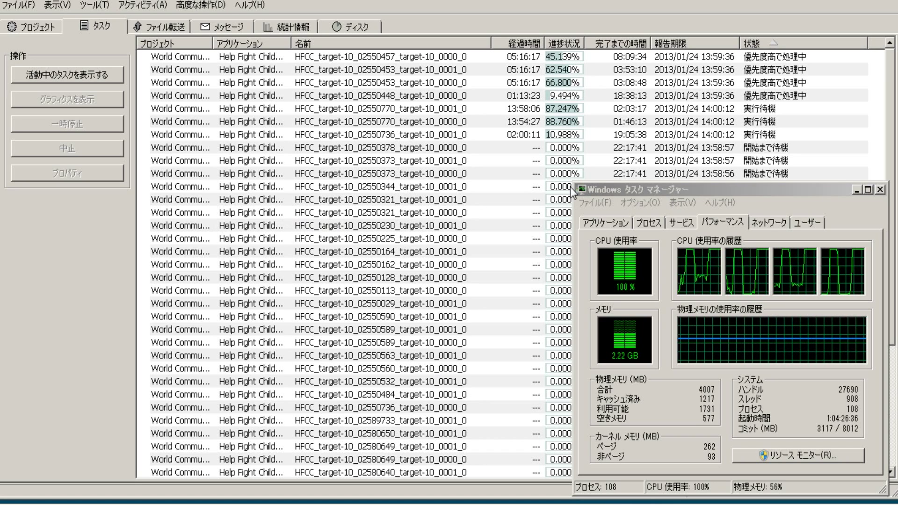
{"action": "left_click", "coordinate": [626, 138]}
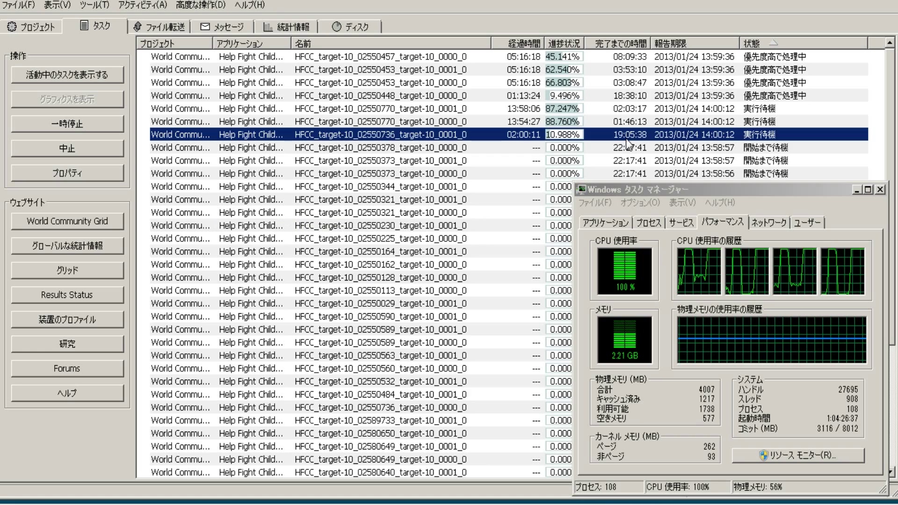
{"action": "left_click", "coordinate": [858, 191]}
Examine the progress, deadlines and statuses of the running and waiting tasks throughout the task list
{"action": "key", "text": "Down"}
{"action": "key", "text": "Down"}
{"action": "key", "text": "Down"}
{"action": "key", "text": "Down"}
{"action": "key", "text": "Down"}
{"action": "key", "text": "Down"}
{"action": "key", "text": "Down"}
{"action": "key", "text": "Down"}
{"action": "key", "text": "Down"}
{"action": "key", "text": "Down"}
{"action": "key", "text": "Down"}
{"action": "key", "text": "Down"}
{"action": "key", "text": "Down"}
{"action": "key", "text": "Down"}
{"action": "key", "text": "Down"}
{"action": "key", "text": "Down"}
{"action": "key", "text": "Down"}
{"action": "key", "text": "Down"}
{"action": "key", "text": "Down"}
{"action": "key", "text": "Down"}
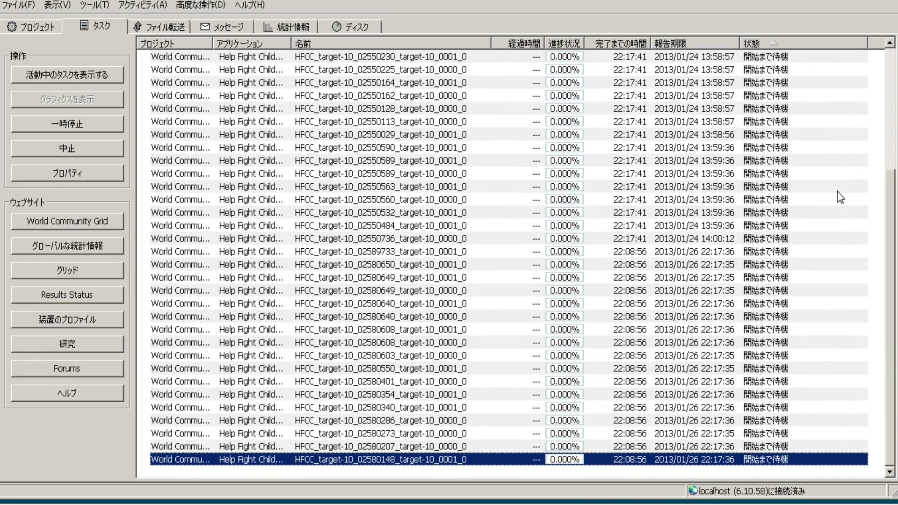
{"action": "key", "text": "Up"}
{"action": "key", "text": "Up"}
{"action": "key", "text": "Up"}
{"action": "key", "text": "Up"}
{"action": "key", "text": "Up"}
{"action": "key", "text": "Up"}
{"action": "key", "text": "Up"}
{"action": "key", "text": "Up"}
{"action": "key", "text": "Up"}
{"action": "key", "text": "Up"}
{"action": "key", "text": "Up"}
{"action": "key", "text": "Up"}
{"action": "key", "text": "Up"}
{"action": "key", "text": "Up"}
{"action": "key", "text": "Up"}
{"action": "key", "text": "Up"}
{"action": "key", "text": "Up"}
{"action": "key", "text": "Up"}
{"action": "key", "text": "Up"}
{"action": "key", "text": "Up"}
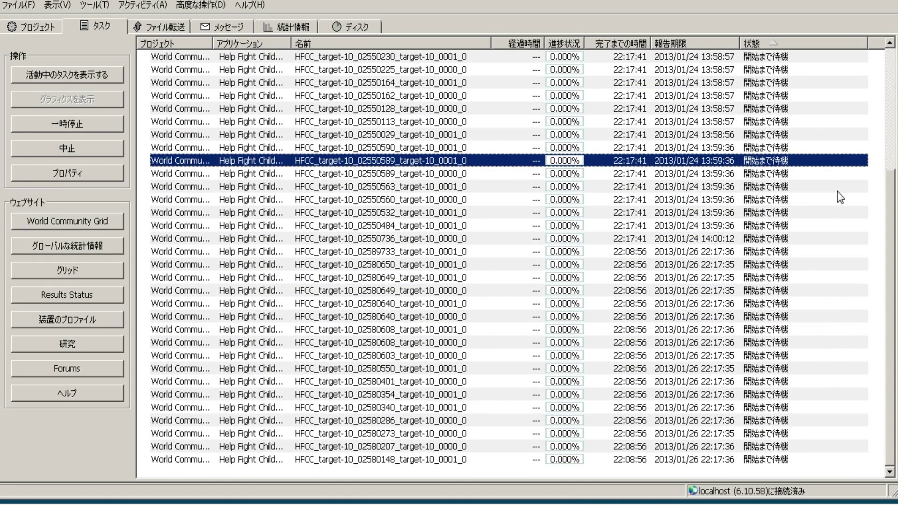
{"action": "key", "text": "Down"}
{"action": "key", "text": "Down"}
{"action": "key", "text": "Down"}
{"action": "key", "text": "Down"}
{"action": "key", "text": "Down"}
{"action": "key", "text": "Down"}
{"action": "key", "text": "Down"}
{"action": "key", "text": "Down"}
{"action": "key", "text": "Down"}
{"action": "key", "text": "Down"}
{"action": "key", "text": "Down"}
{"action": "key", "text": "Down"}
{"action": "key", "text": "Down"}
{"action": "key", "text": "Down"}
{"action": "key", "text": "Down"}
{"action": "key", "text": "Down"}
{"action": "key", "text": "Down"}
{"action": "key", "text": "Down"}
{"action": "key", "text": "Down"}
{"action": "key", "text": "Down"}
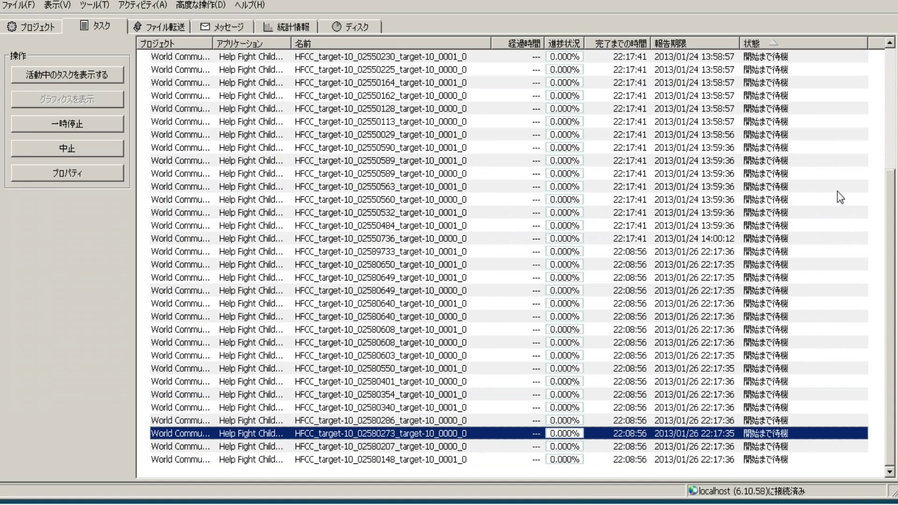
{"action": "key", "text": "Up"}
{"action": "key", "text": "Up"}
{"action": "key", "text": "Up"}
{"action": "key", "text": "Up"}
{"action": "key", "text": "Up"}
{"action": "key", "text": "Up"}
{"action": "key", "text": "Up"}
{"action": "key", "text": "Up"}
{"action": "key", "text": "Up"}
{"action": "key", "text": "Up"}
{"action": "key", "text": "Up"}
{"action": "key", "text": "Up"}
{"action": "key", "text": "Up"}
{"action": "key", "text": "Up"}
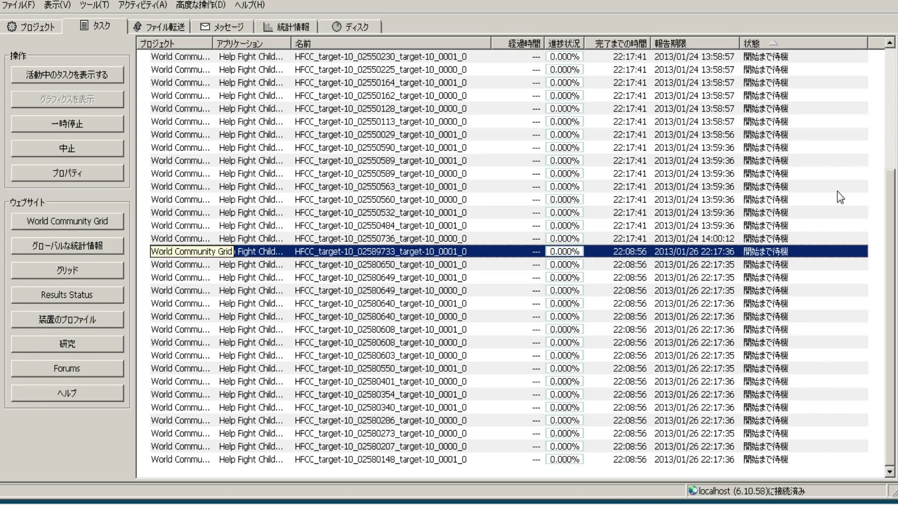
{"action": "key", "text": "Up"}
{"action": "key", "text": "Up"}
{"action": "key", "text": "Up"}
{"action": "key", "text": "Up"}
{"action": "key", "text": "Up"}
{"action": "key", "text": "Up"}
{"action": "key", "text": "Up"}
{"action": "key", "text": "Up"}
{"action": "key", "text": "Up"}
{"action": "key", "text": "Up"}
{"action": "key", "text": "Up"}
{"action": "key", "text": "Up"}
{"action": "key", "text": "Up"}
{"action": "key", "text": "Up"}
{"action": "key", "text": "Up"}
{"action": "key", "text": "Up"}
{"action": "key", "text": "Up"}
{"action": "key", "text": "Up"}
{"action": "key", "text": "Up"}
{"action": "key", "text": "Up"}
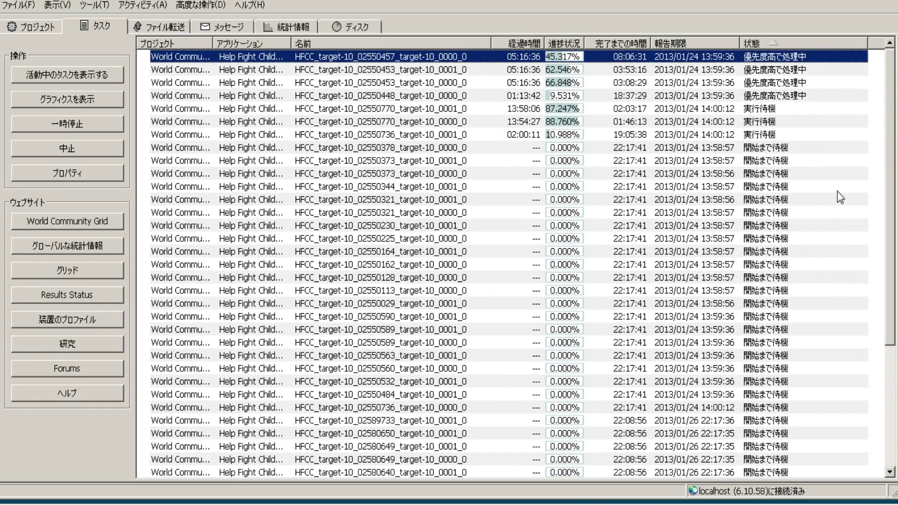
{"action": "key", "text": "Down"}
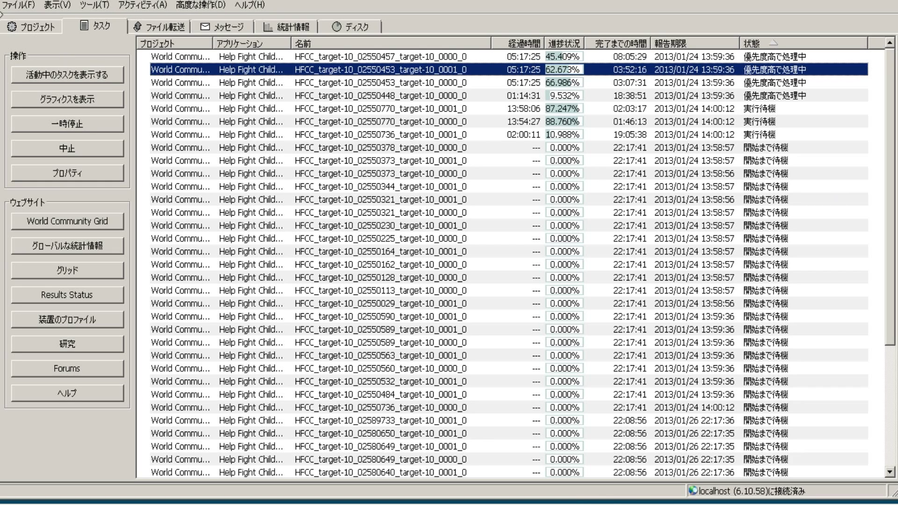
Block new task downloads for the World Community Grid project
{"action": "left_click", "coordinate": [25, 29]}
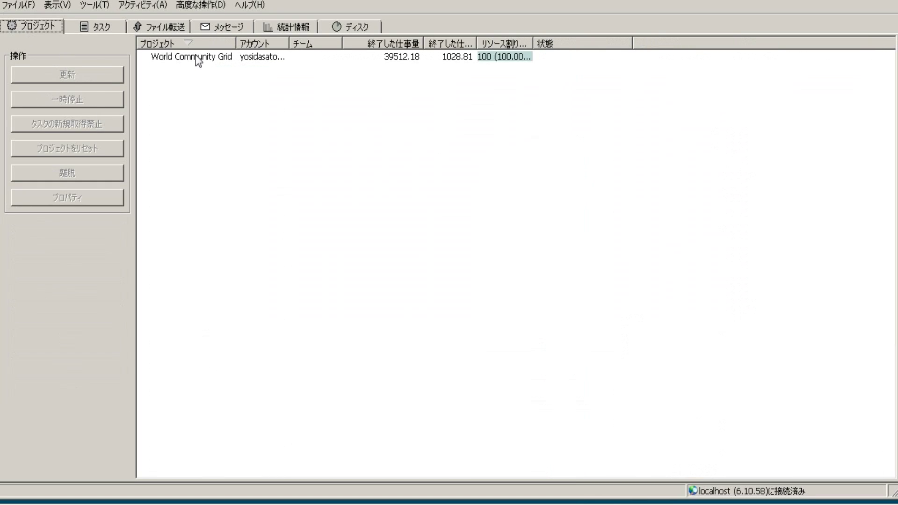
{"action": "left_click", "coordinate": [198, 60]}
{"action": "left_click", "coordinate": [97, 128]}
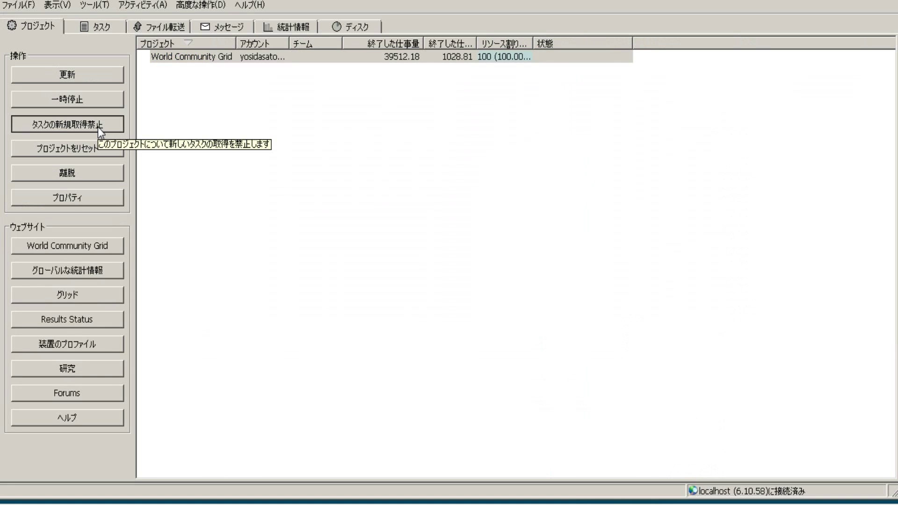
View the graphics of the running HFCC_target-10_02550453_target-10_0001_0 task, and close the graphics window
{"action": "left_click", "coordinate": [120, 27]}
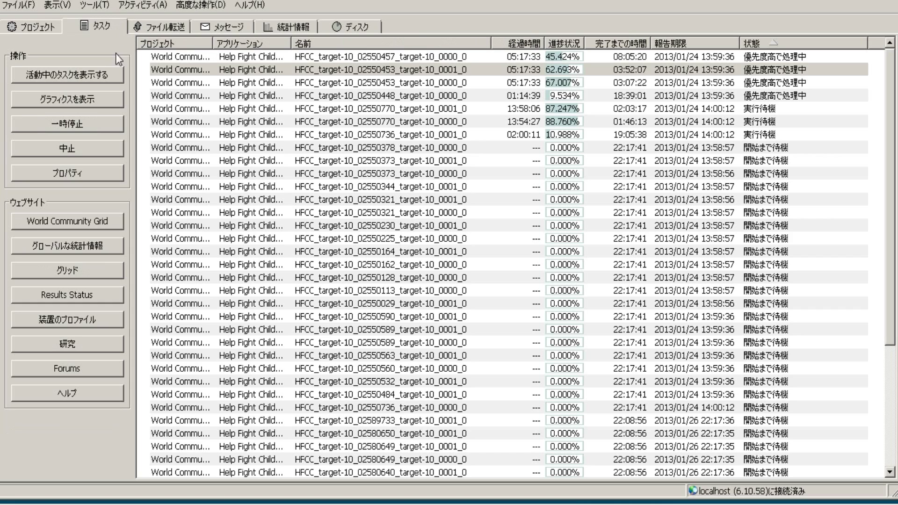
{"action": "left_click", "coordinate": [108, 98]}
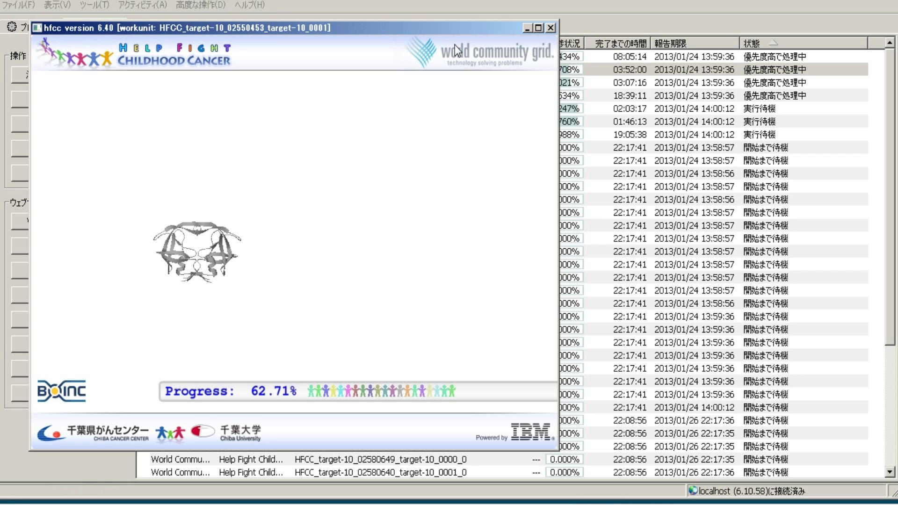
{"action": "left_click", "coordinate": [550, 28]}
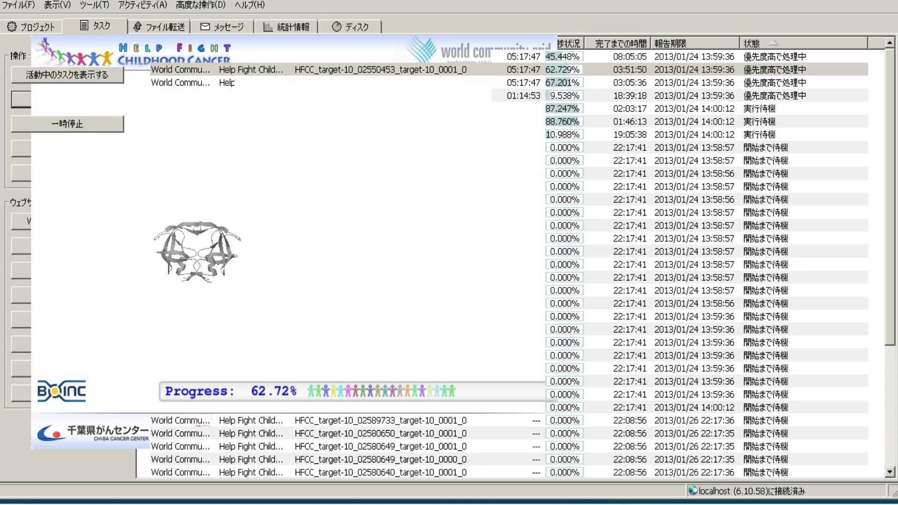
Check the processor load in Windows Task Manager and Core Temp while the tasks are running
{"action": "key", "text": "ctrl+shift+Escape"}
{"action": "key", "text": "alt+Tab"}
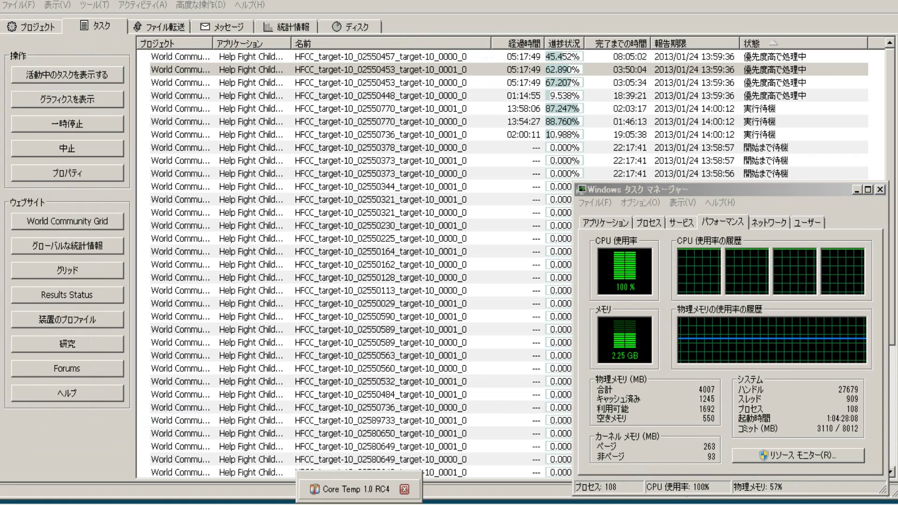
{"action": "key", "text": "alt+Tab"}
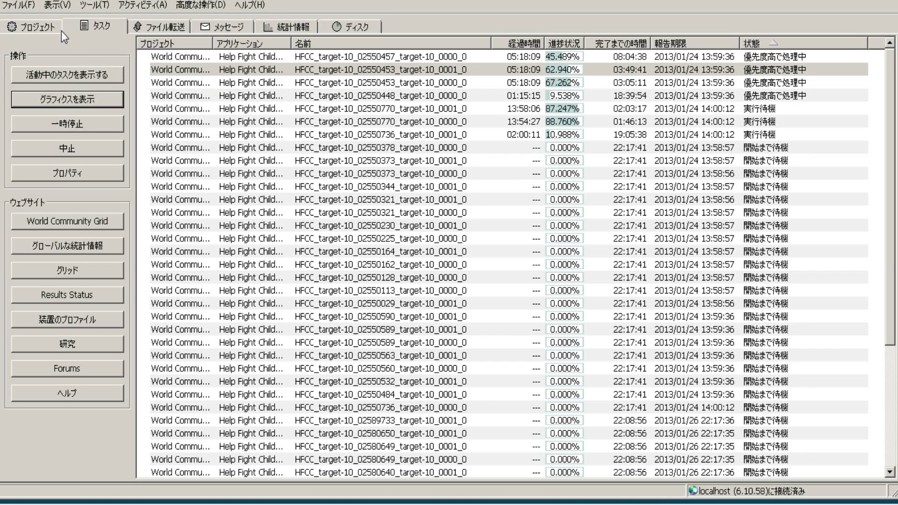
Check the World Community Grid project status, the task list and the host's average daily credit chart
{"action": "left_click", "coordinate": [49, 26]}
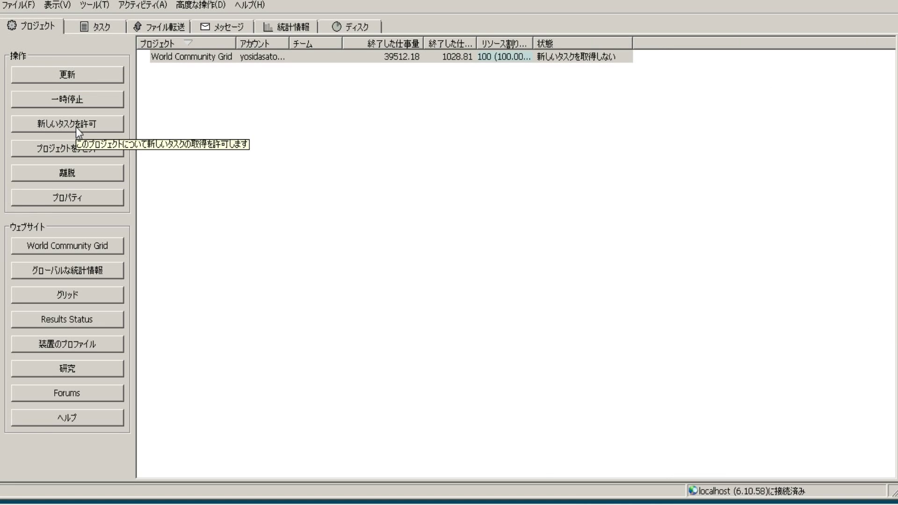
{"action": "left_click", "coordinate": [105, 24]}
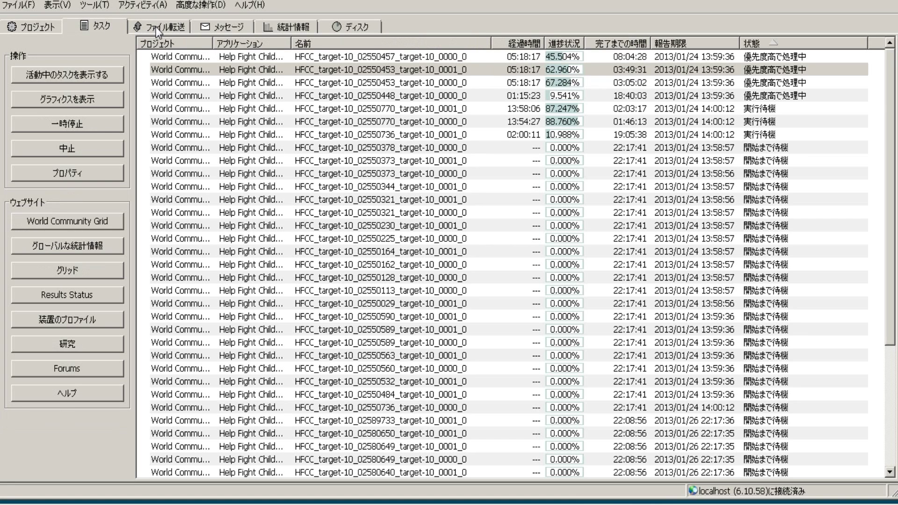
{"action": "left_click", "coordinate": [280, 23]}
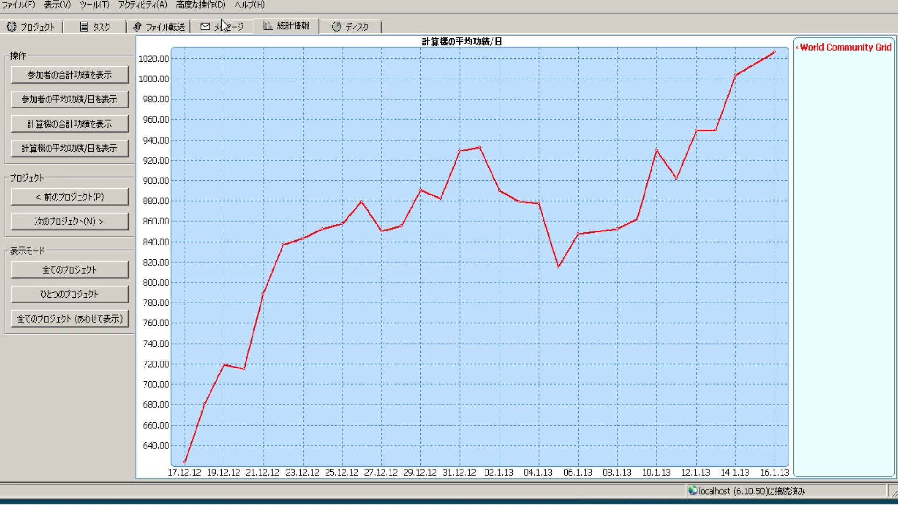
Return to the task list, and check CPU usage and core temperatures in Windows Task Manager and Core Temp
{"action": "left_click", "coordinate": [98, 26]}
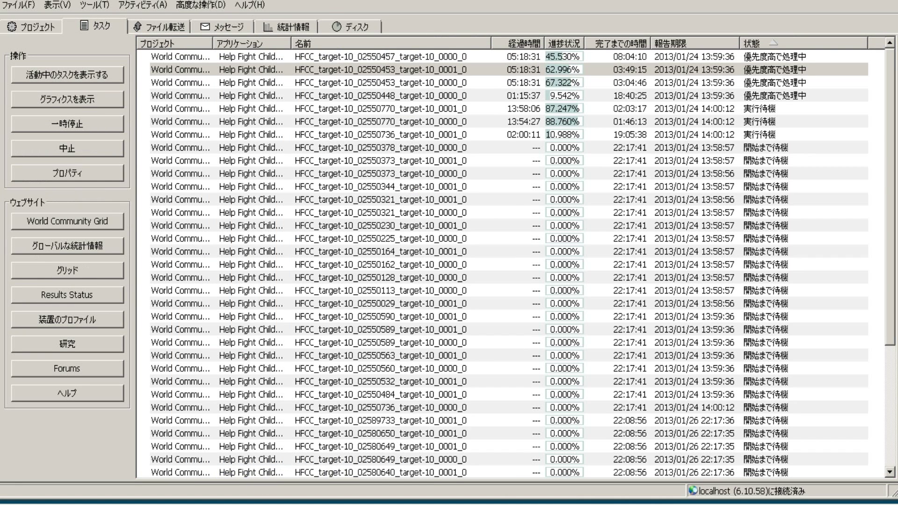
{"action": "left_click", "coordinate": [248, 503]}
{"action": "left_click", "coordinate": [248, 496]}
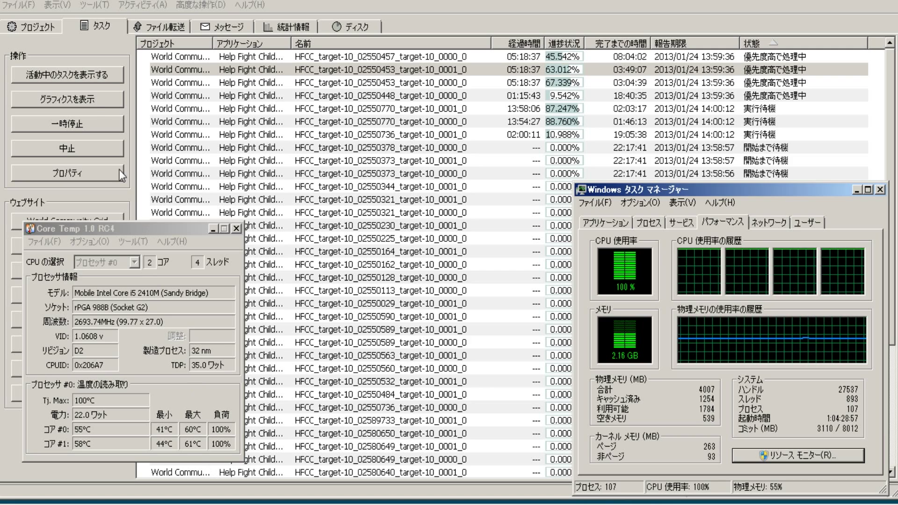
Compare the active-only task list with the full list, and examine the waiting tasks down to the last entry
{"action": "left_click", "coordinate": [105, 77]}
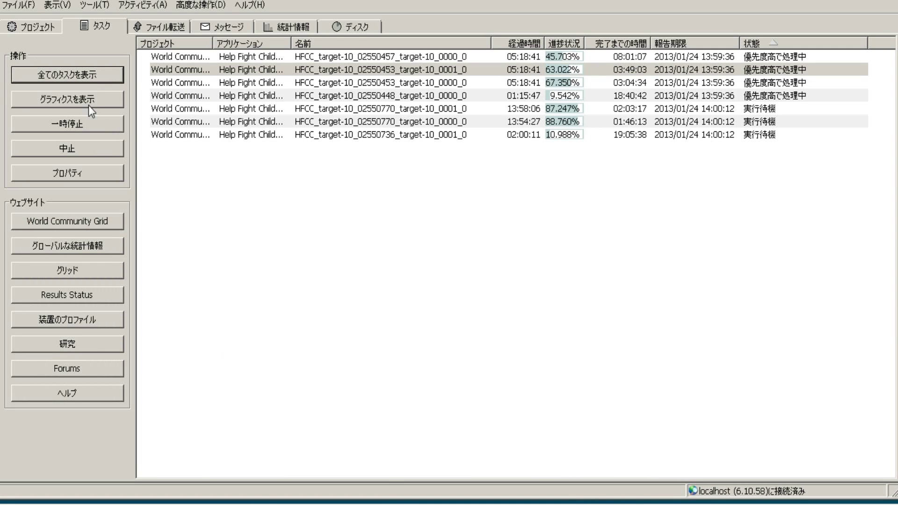
{"action": "left_click", "coordinate": [100, 70]}
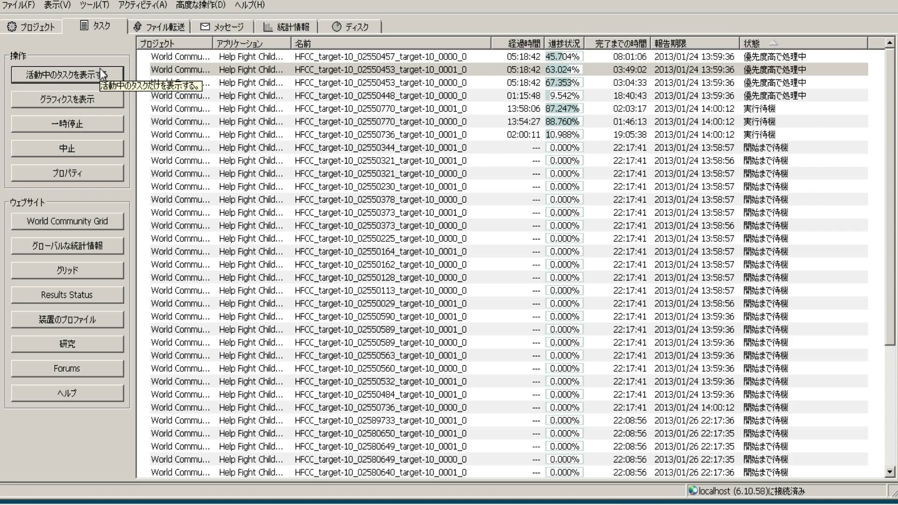
{"action": "left_click", "coordinate": [398, 146]}
{"action": "key", "text": "Down"}
{"action": "key", "text": "Down"}
{"action": "key", "text": "Down"}
{"action": "key", "text": "Down"}
{"action": "key", "text": "Down"}
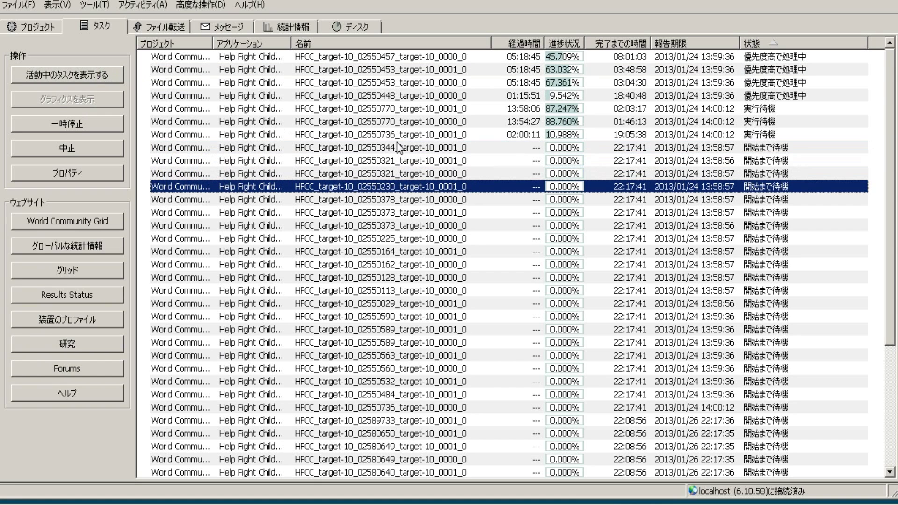
{"action": "key", "text": "Down"}
{"action": "key", "text": "Down"}
{"action": "key", "text": "Down"}
{"action": "key", "text": "Down"}
{"action": "key", "text": "Down"}
{"action": "key", "text": "Down"}
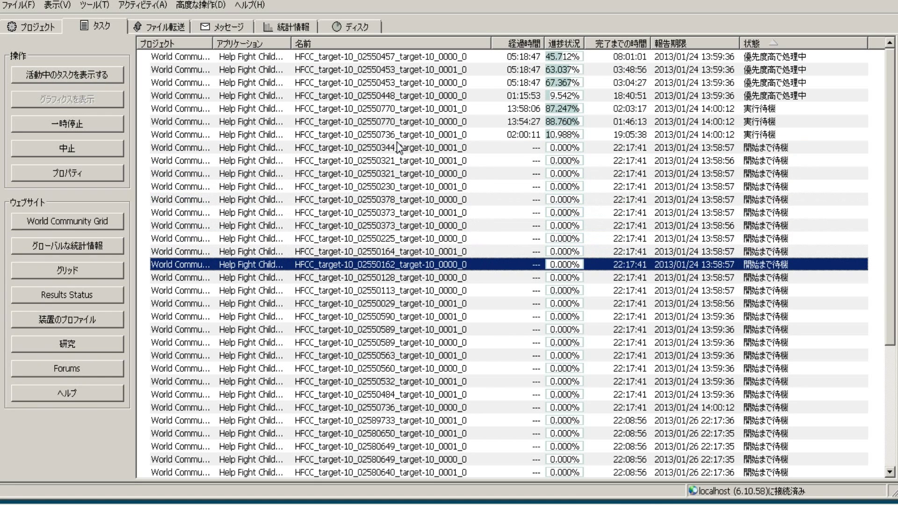
{"action": "key", "text": "Down"}
{"action": "key", "text": "Down"}
{"action": "key", "text": "Down"}
{"action": "key", "text": "Down"}
{"action": "key", "text": "Down"}
{"action": "key", "text": "Down"}
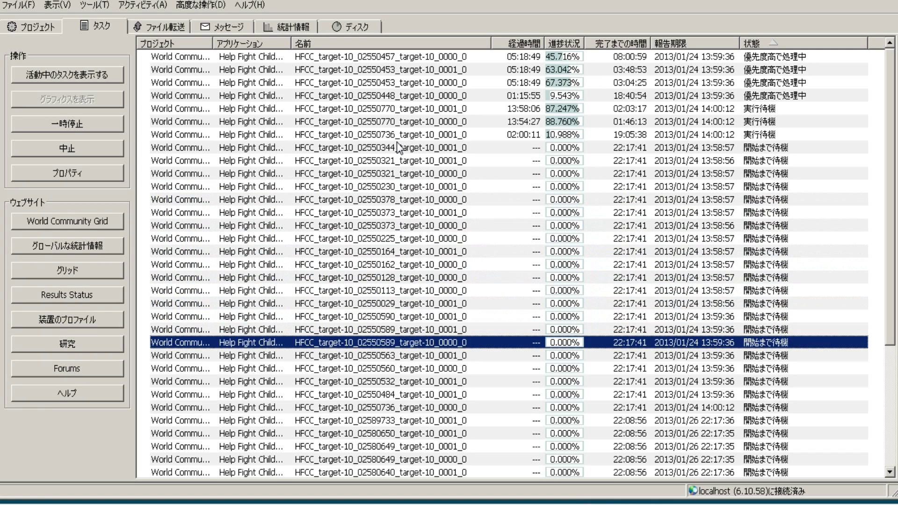
{"action": "key", "text": "Down"}
{"action": "key", "text": "Down"}
{"action": "key", "text": "Down"}
{"action": "key", "text": "Down"}
{"action": "key", "text": "Down"}
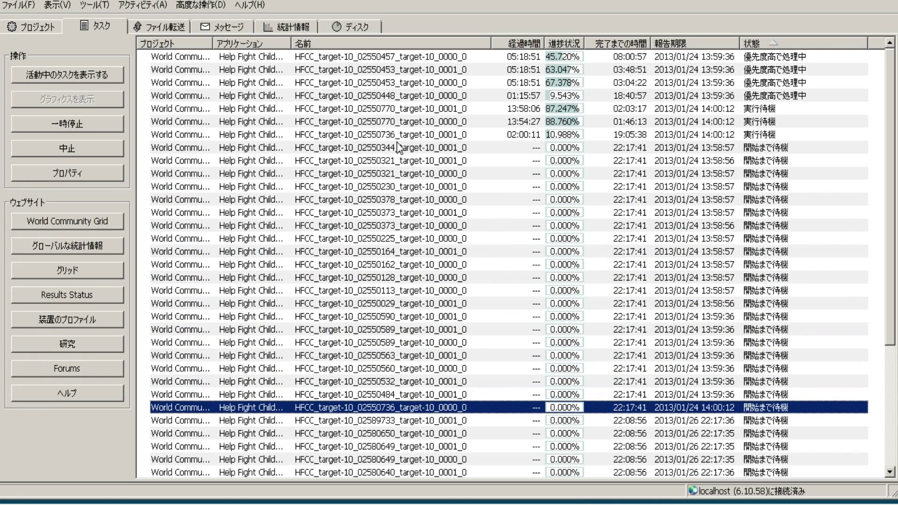
{"action": "key", "text": "Down"}
{"action": "key", "text": "Down"}
{"action": "key", "text": "Down"}
{"action": "key", "text": "Down"}
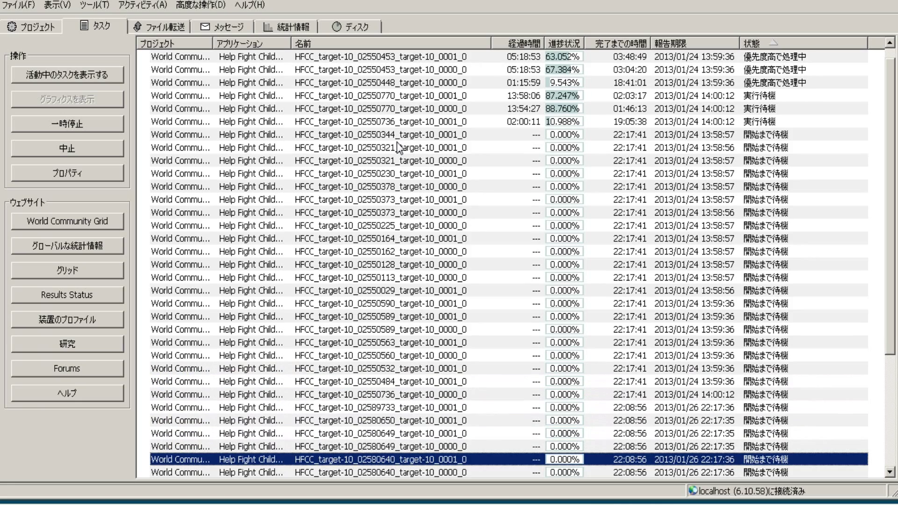
{"action": "key", "text": "Down"}
{"action": "key", "text": "Down"}
{"action": "key", "text": "Down"}
{"action": "key", "text": "Down"}
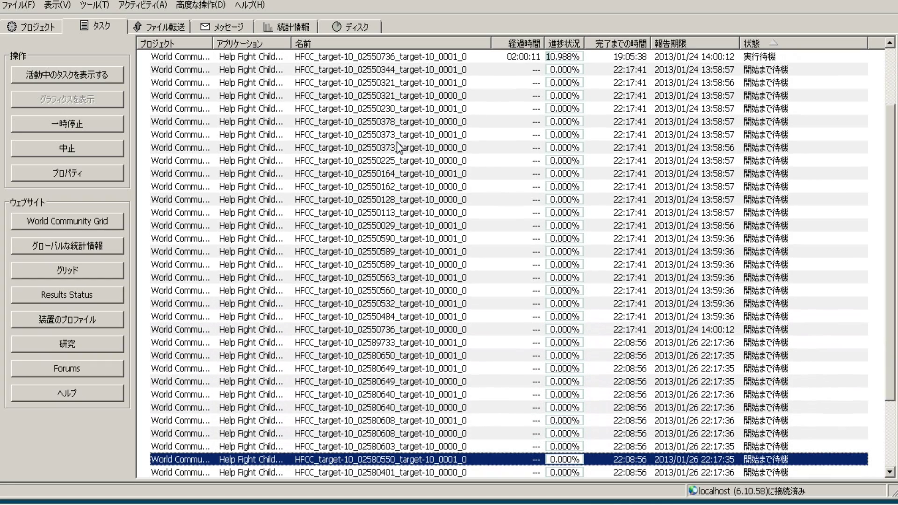
{"action": "key", "text": "Down"}
{"action": "key", "text": "Down"}
{"action": "key", "text": "Down"}
{"action": "key", "text": "Down"}
{"action": "key", "text": "Down"}
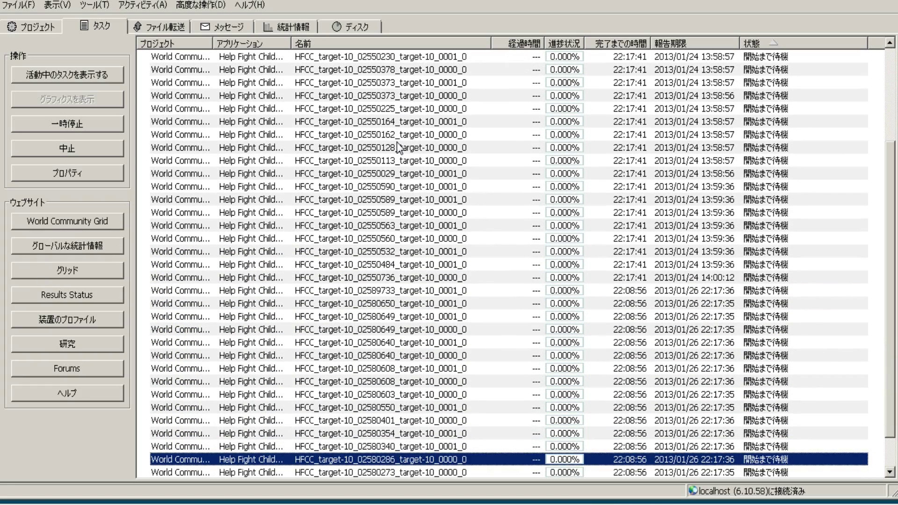
{"action": "key", "text": "Down"}
{"action": "key", "text": "Down"}
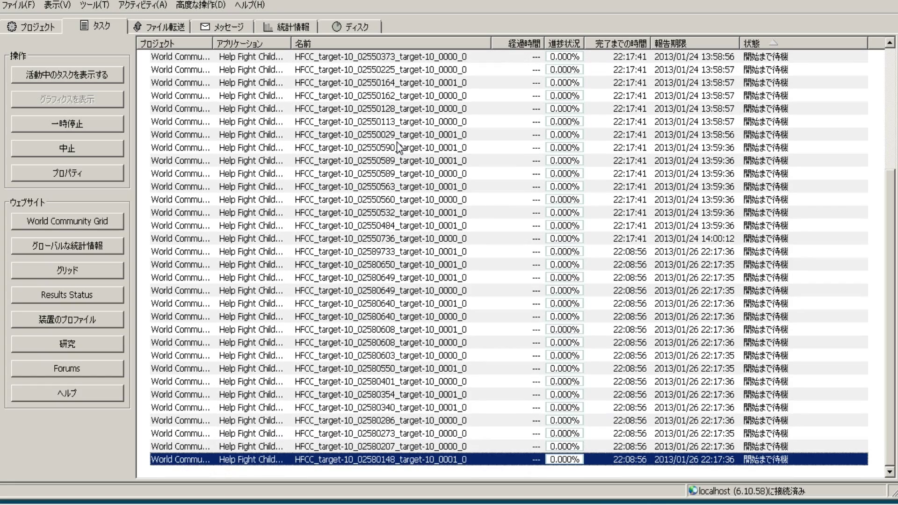
Return to the first entry of the full task list and limit the list to active tasks only
{"action": "key", "text": "Up"}
{"action": "key", "text": "Up"}
{"action": "key", "text": "Up"}
{"action": "key", "text": "Up"}
{"action": "key", "text": "Up"}
{"action": "key", "text": "Home"}
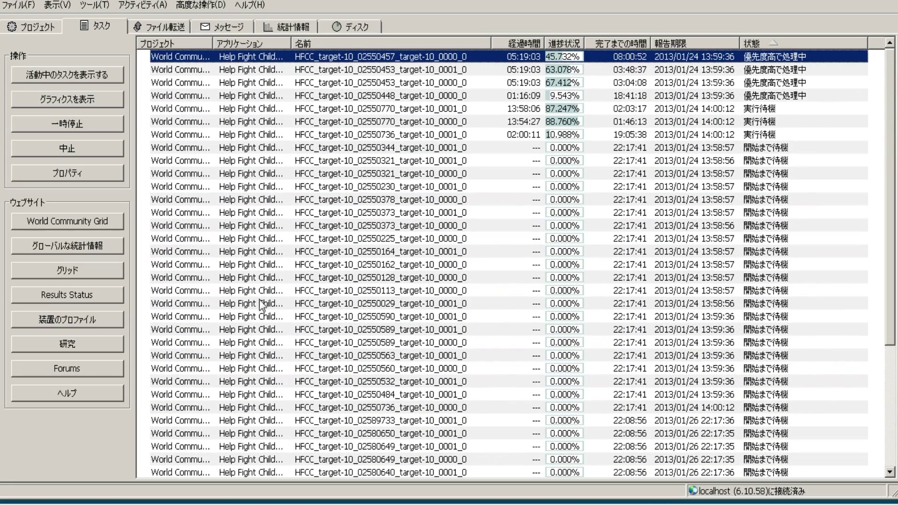
{"action": "left_click", "coordinate": [103, 72]}
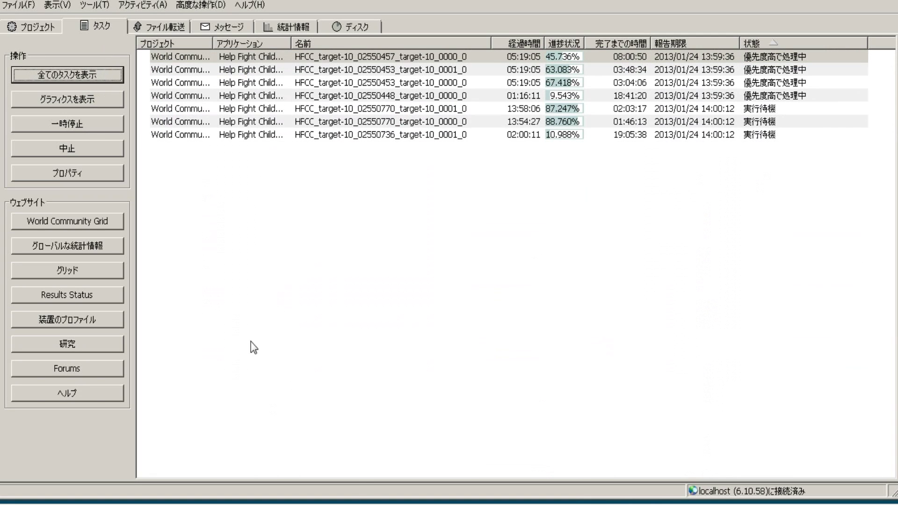
Check CPU usage and core temperatures in Windows Task Manager and Core Temp, comparing the full task list with the active-only one in between
{"action": "key", "text": "ctrl+shift+Escape"}
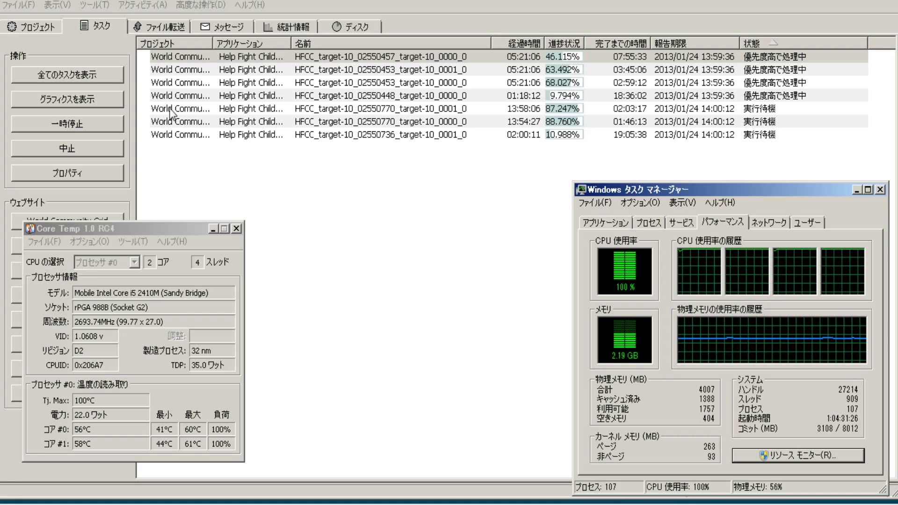
{"action": "left_click", "coordinate": [103, 77]}
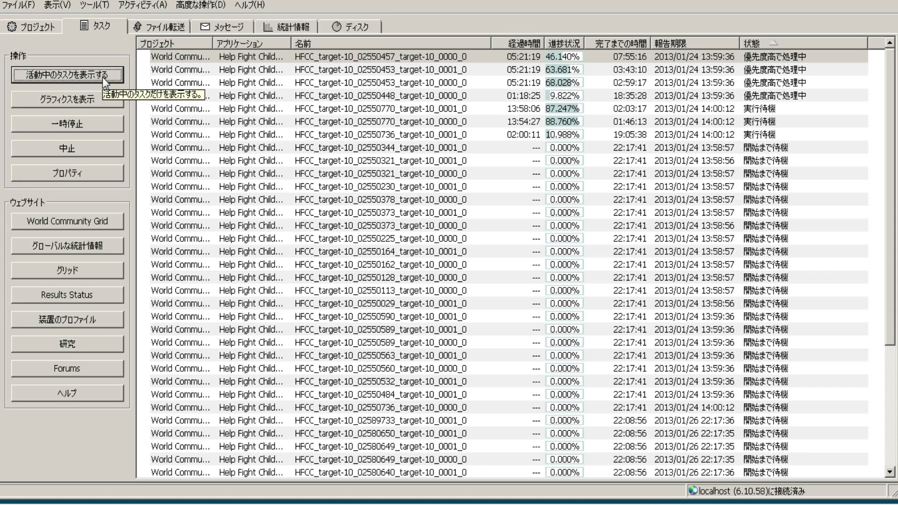
{"action": "left_click", "coordinate": [103, 77]}
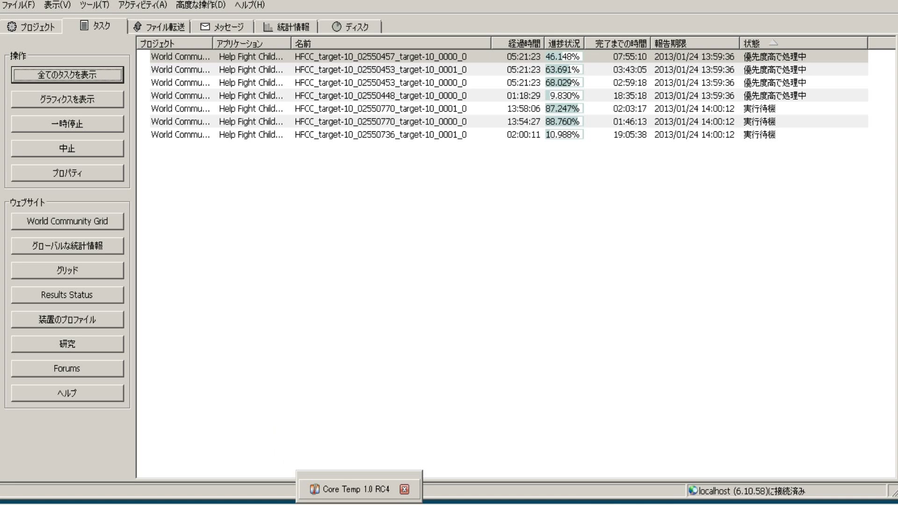
{"action": "key", "text": "ctrl+shift+Escape"}
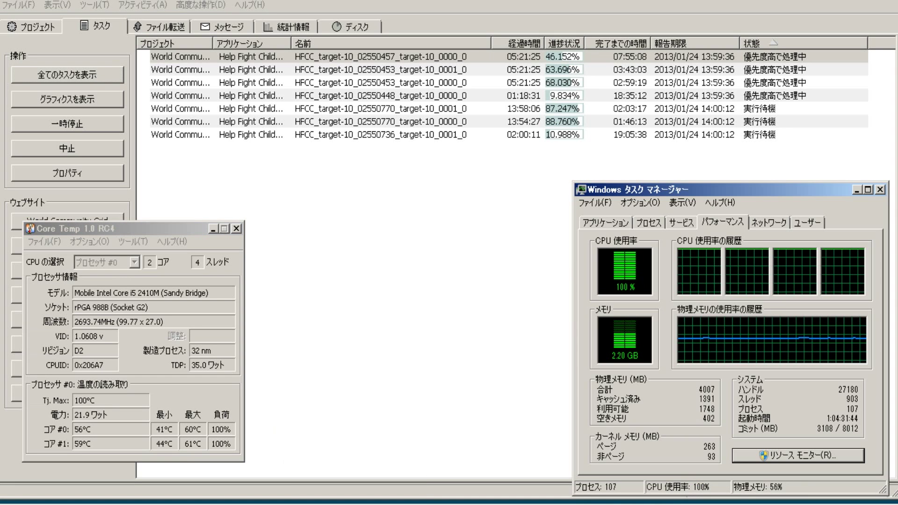